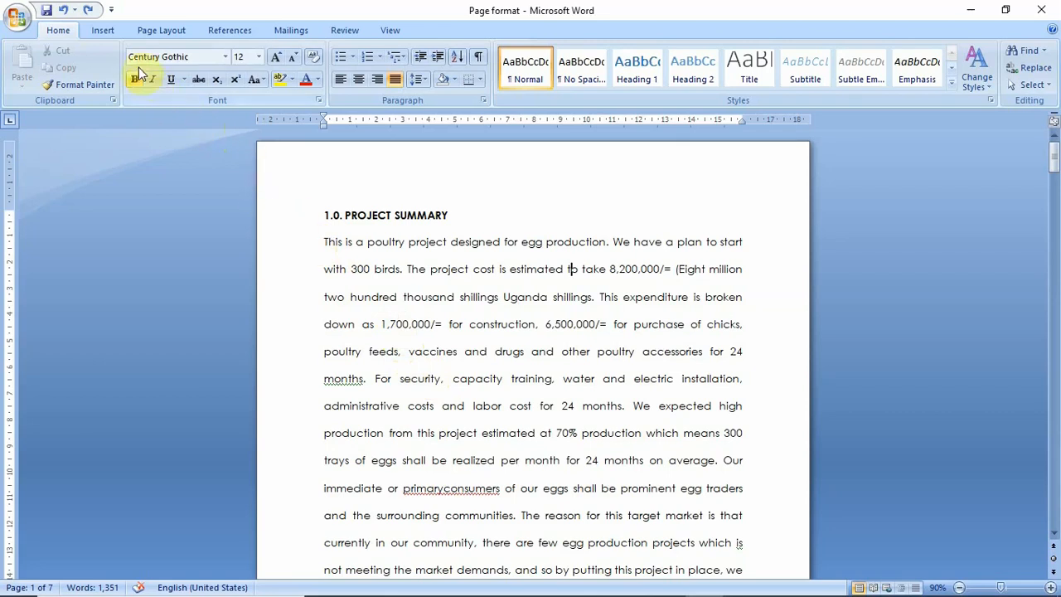
Insert page numbers centered at the bottom of every page using the Plain Number 2 style
click(106, 31)
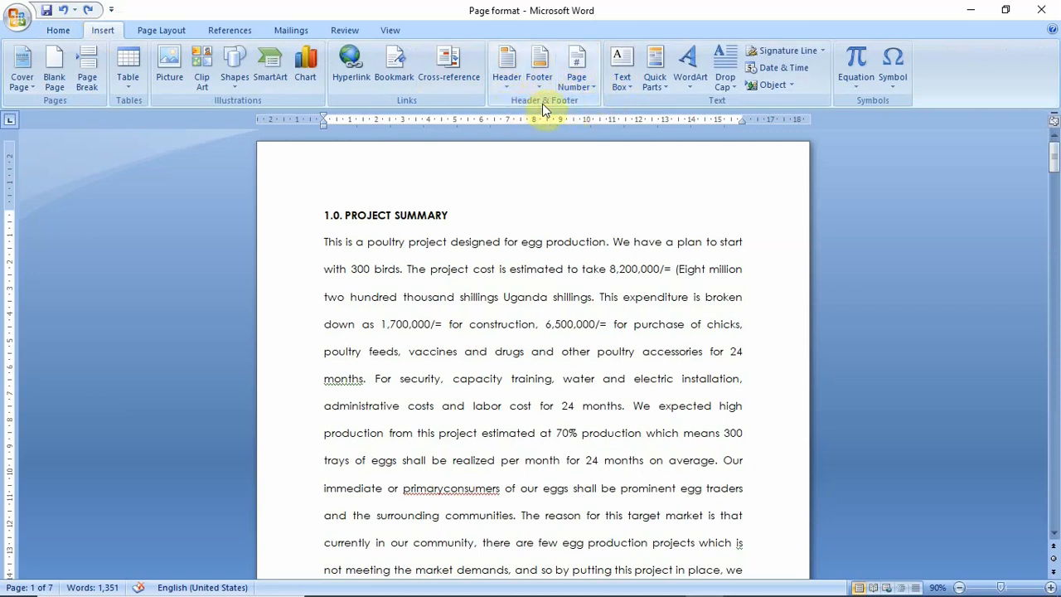
click(588, 88)
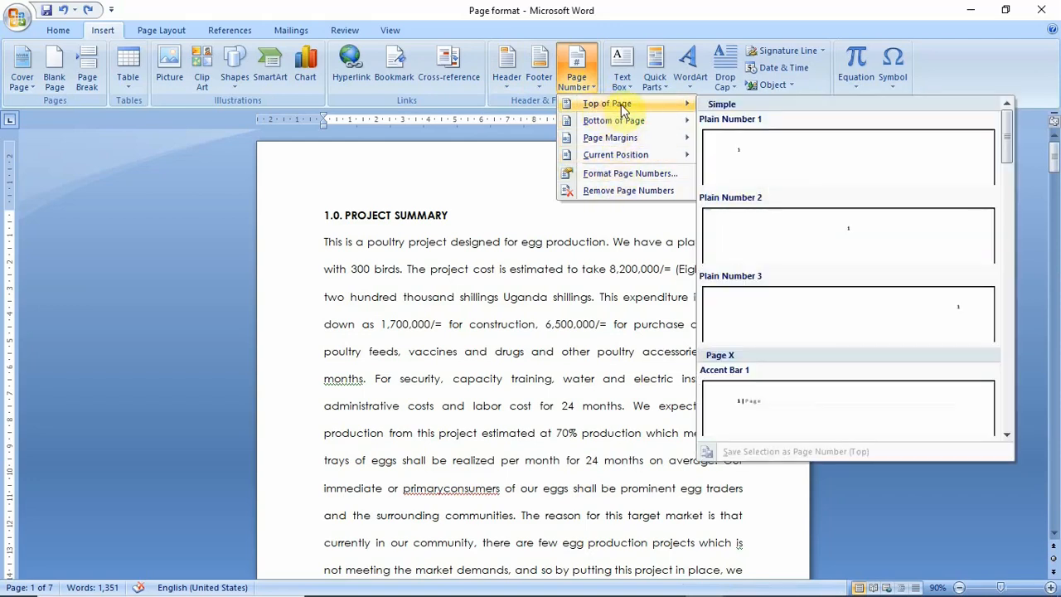
mouse_move(620, 121)
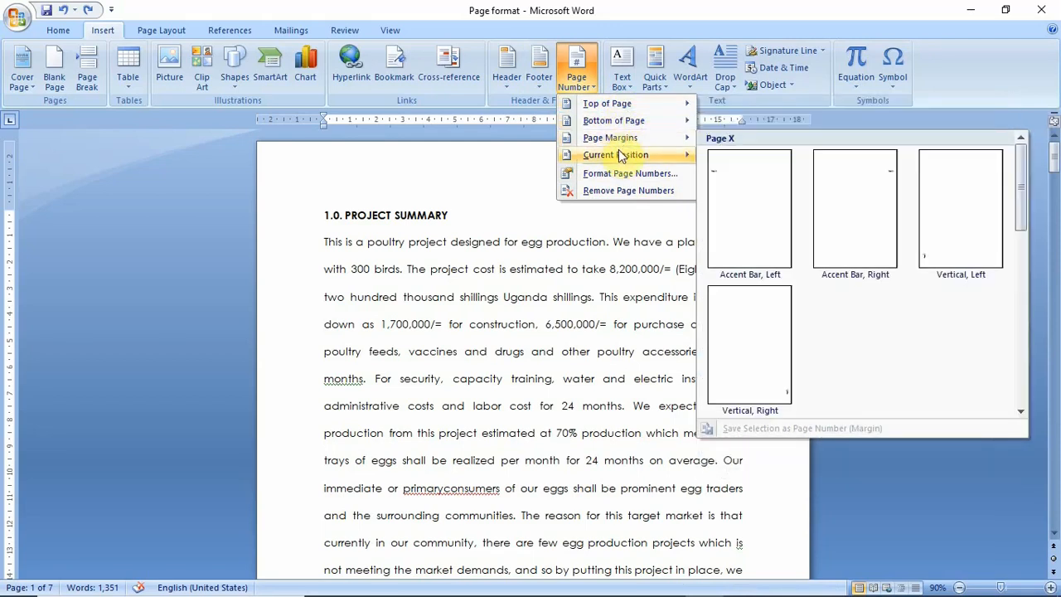
mouse_move(621, 156)
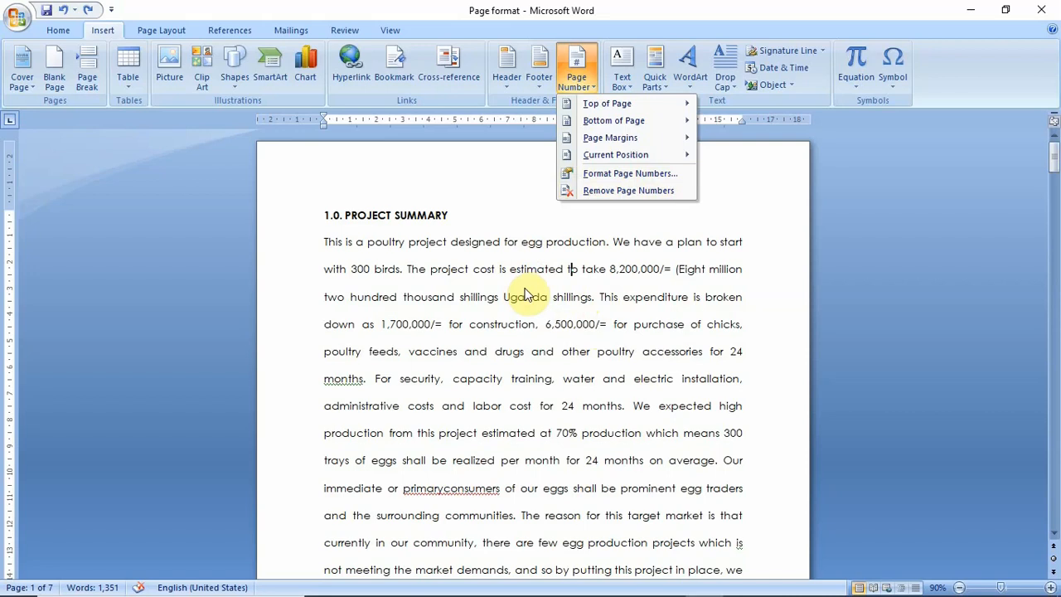
mouse_move(664, 121)
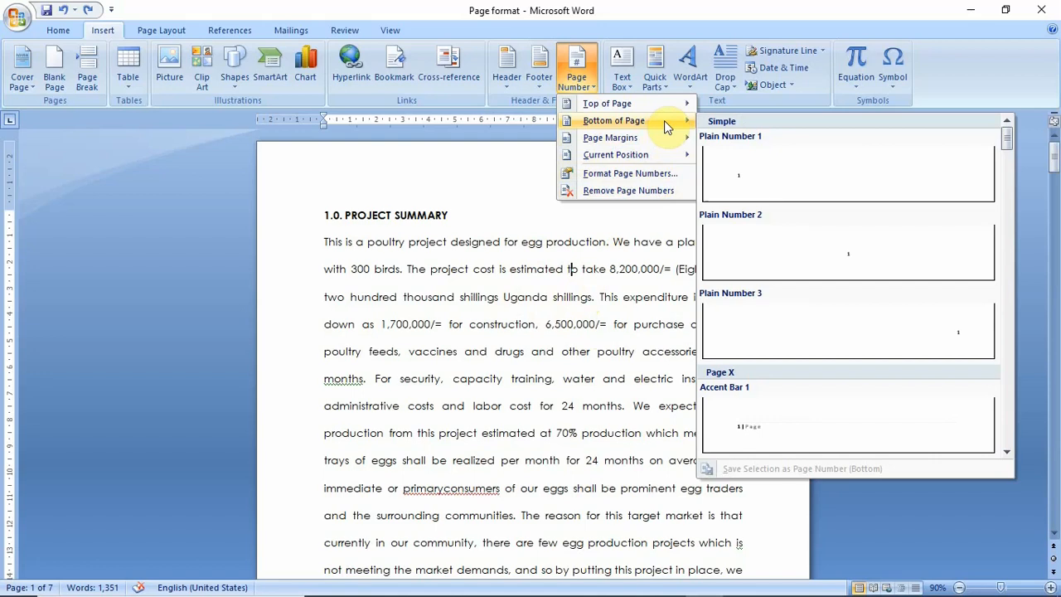
click(860, 253)
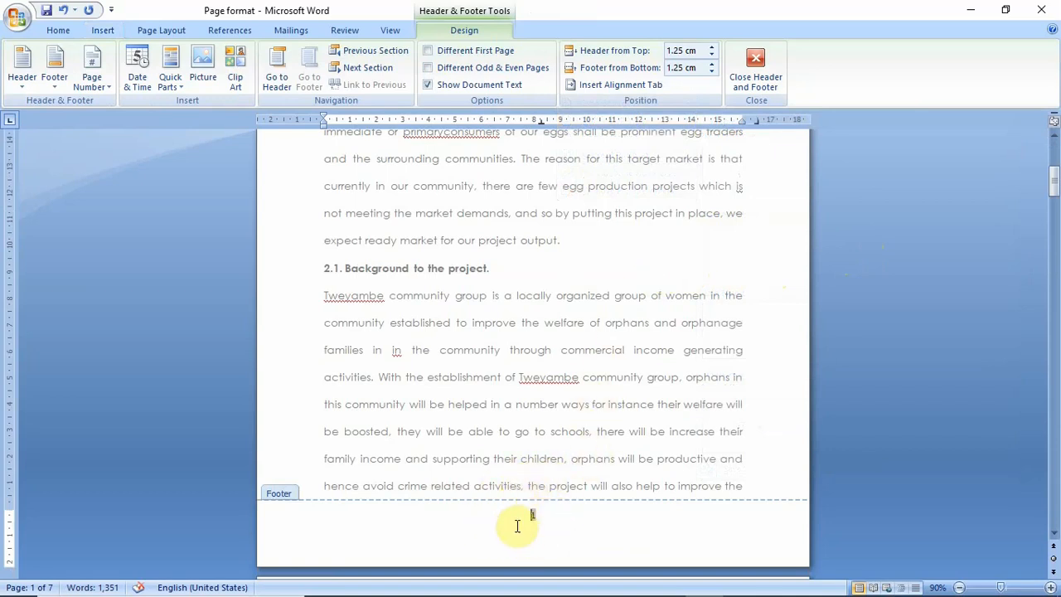
Check the footer page numbers from the first page to the last, and close header and footer editing
scroll(592, 367, down, 12)
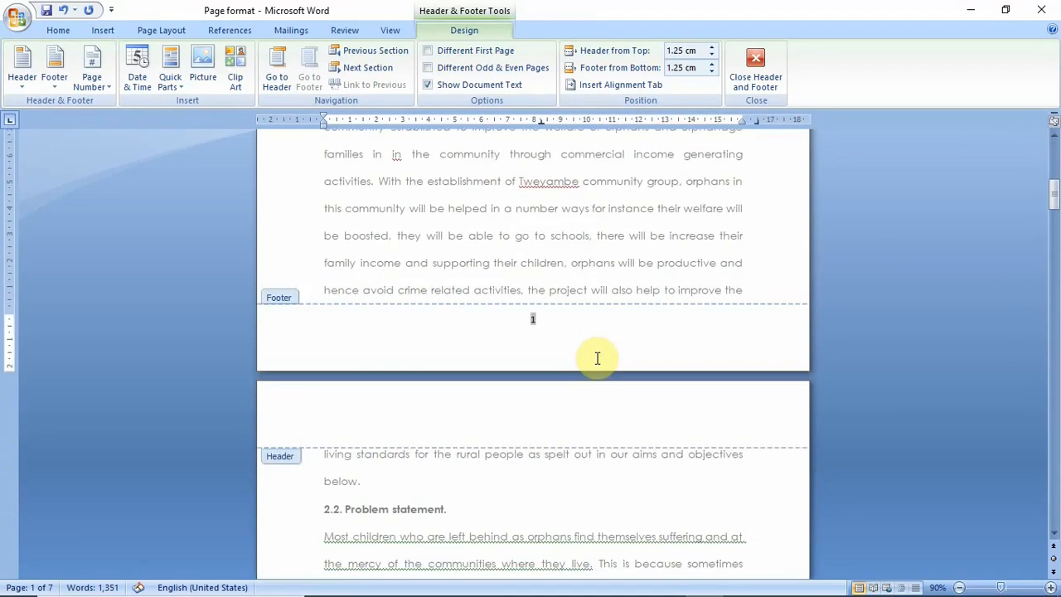
scroll(597, 363, down, 5)
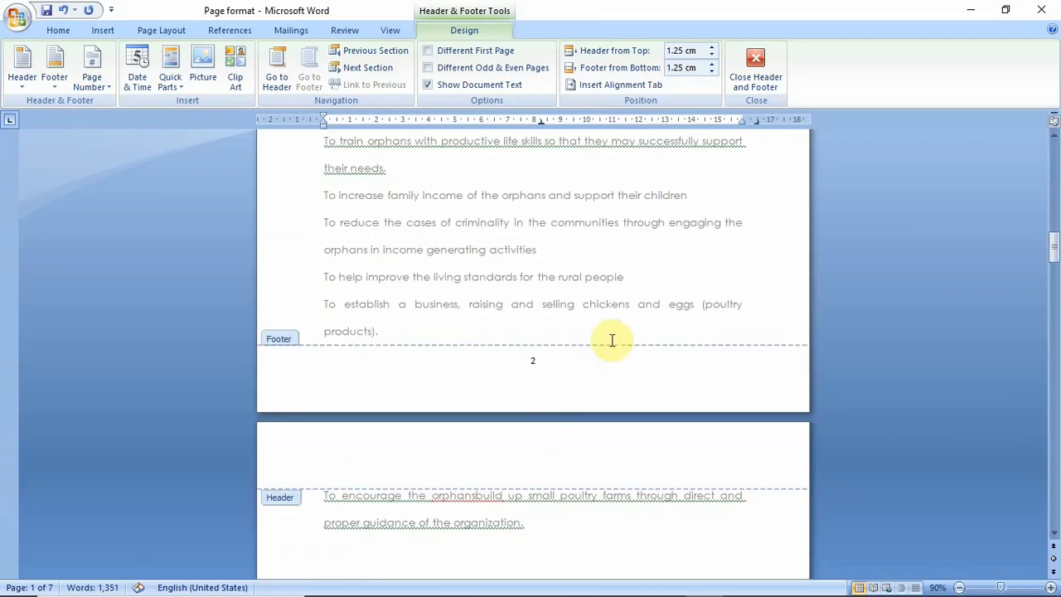
scroll(569, 329, down, 3)
scroll(570, 337, down, 20)
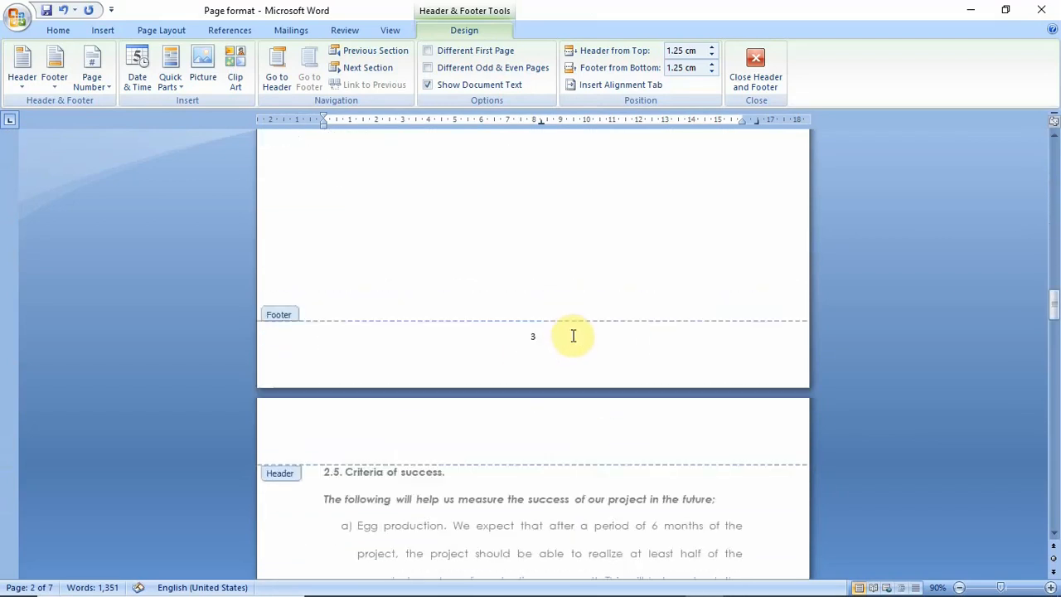
scroll(584, 346, down, 3)
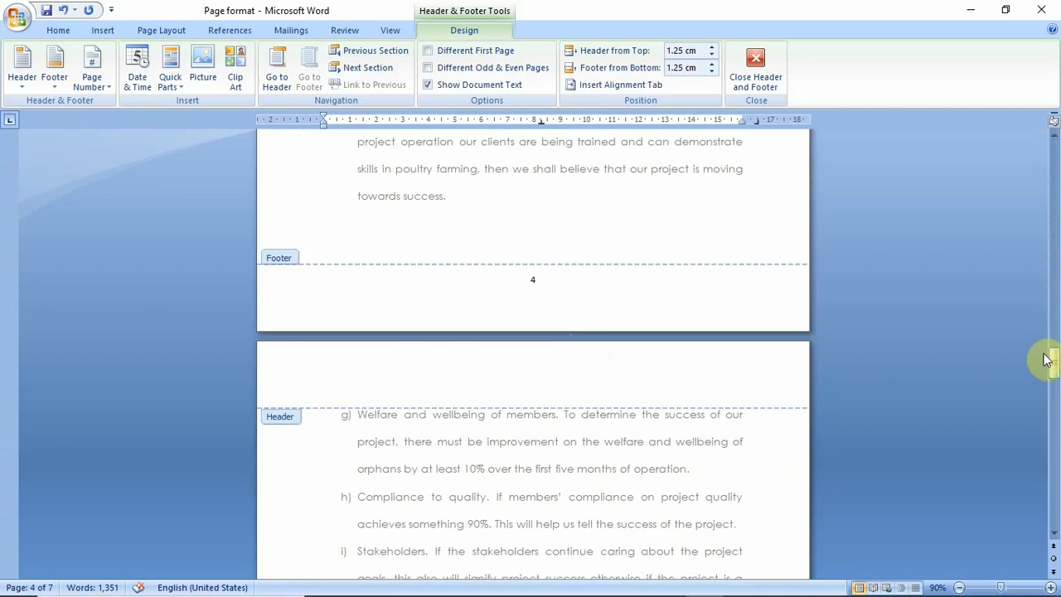
drag(1049, 356, 1054, 507)
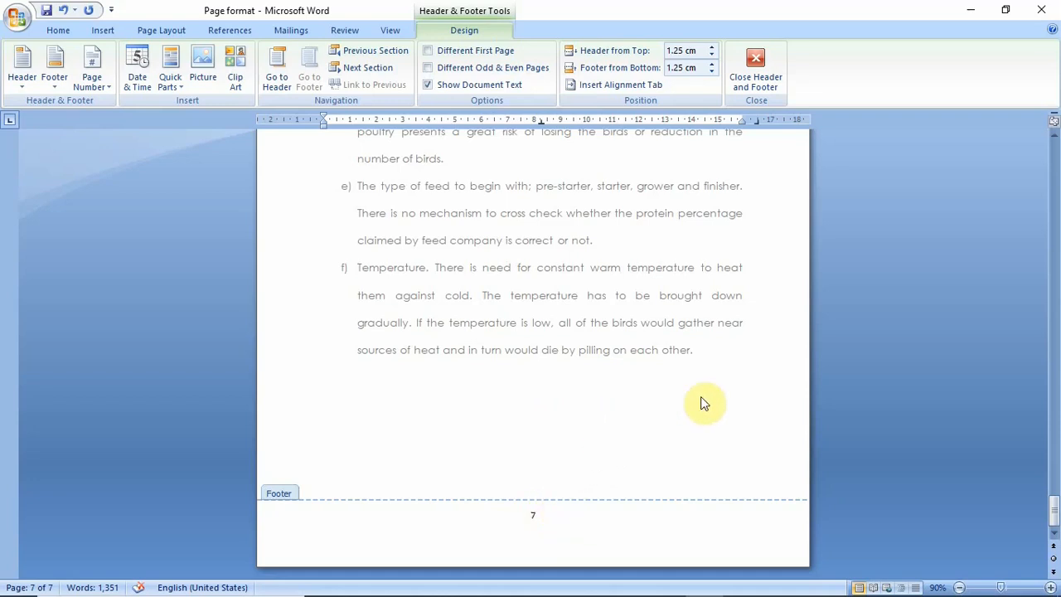
drag(1054, 507, 1054, 149)
scroll(692, 273, down, 10)
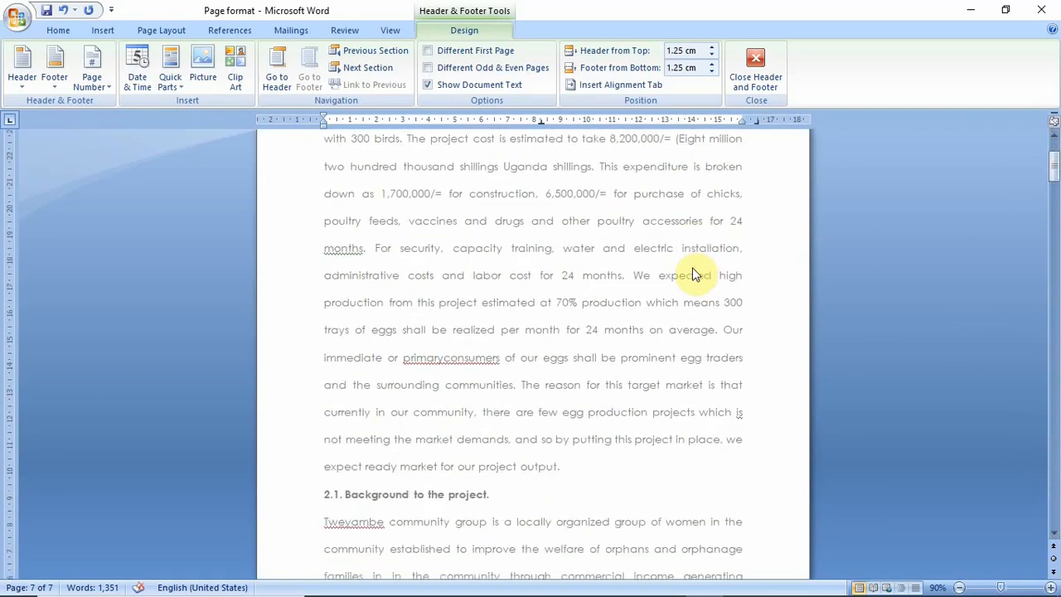
scroll(673, 299, down, 15)
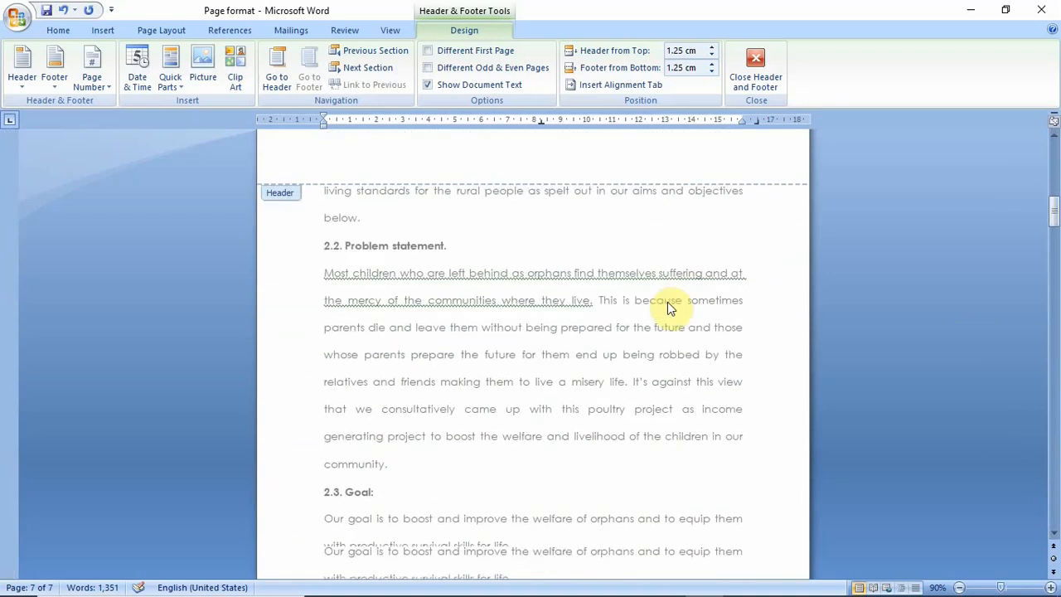
scroll(668, 315, down, 8)
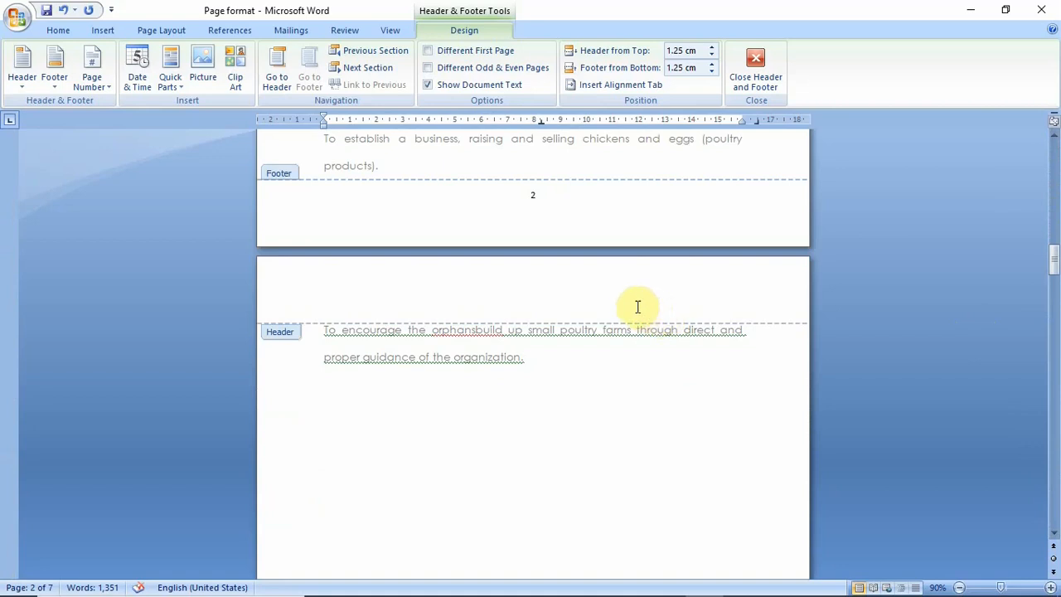
scroll(630, 298, up, 8)
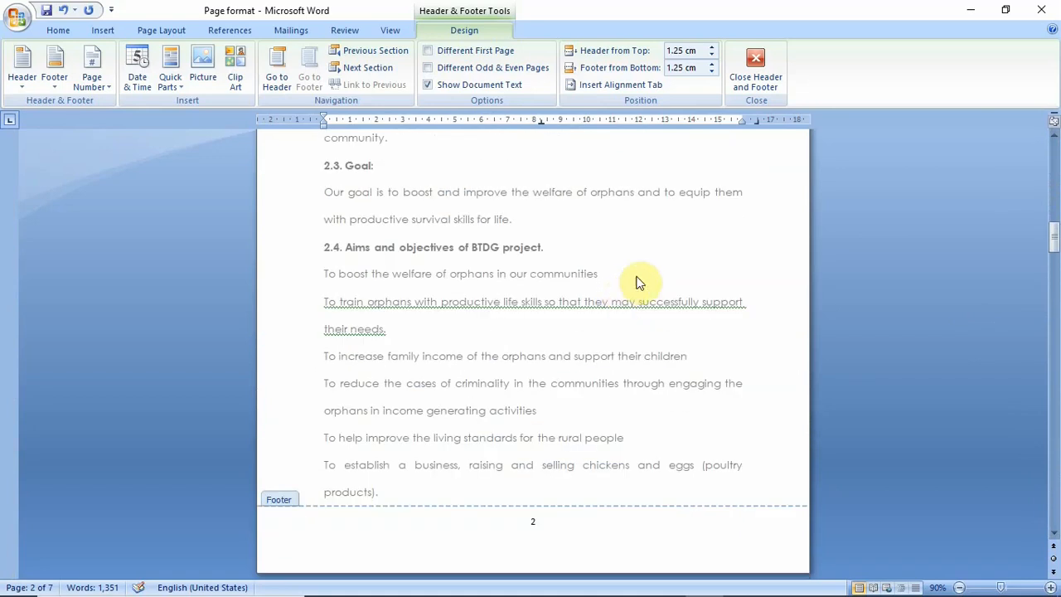
click(763, 59)
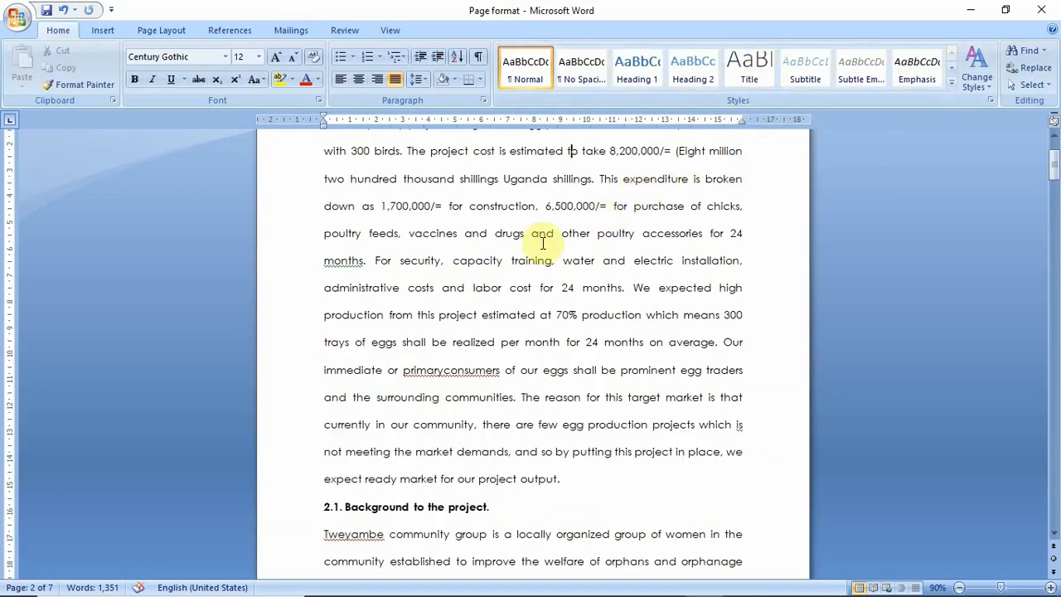
Examine the page numbers at the bottom of the first three pages in the normal document view
scroll(530, 248, up, 2)
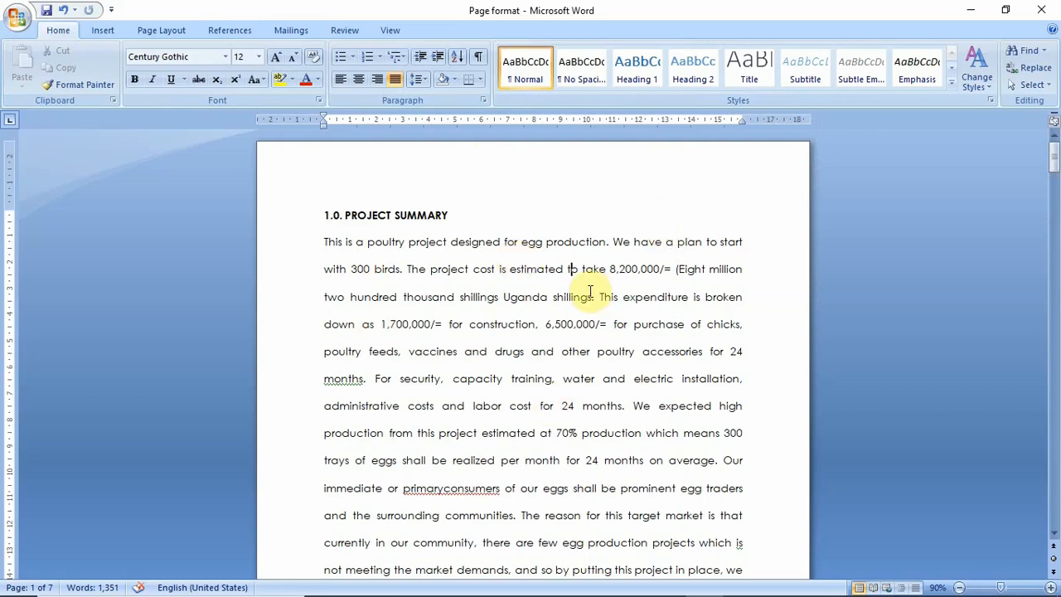
scroll(590, 295, down, 3)
scroll(590, 298, down, 12)
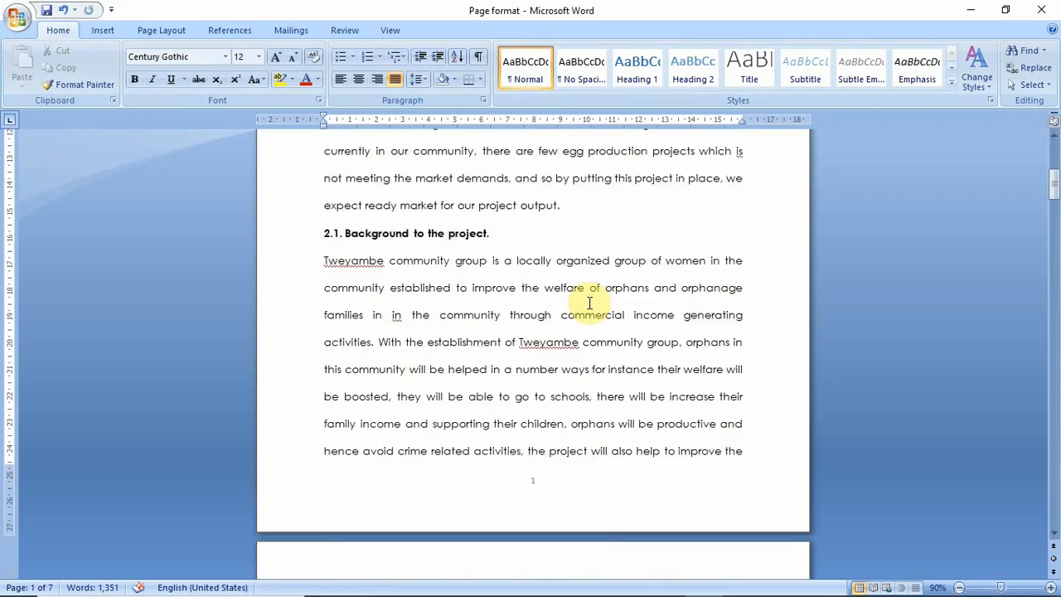
scroll(590, 315, down, 10)
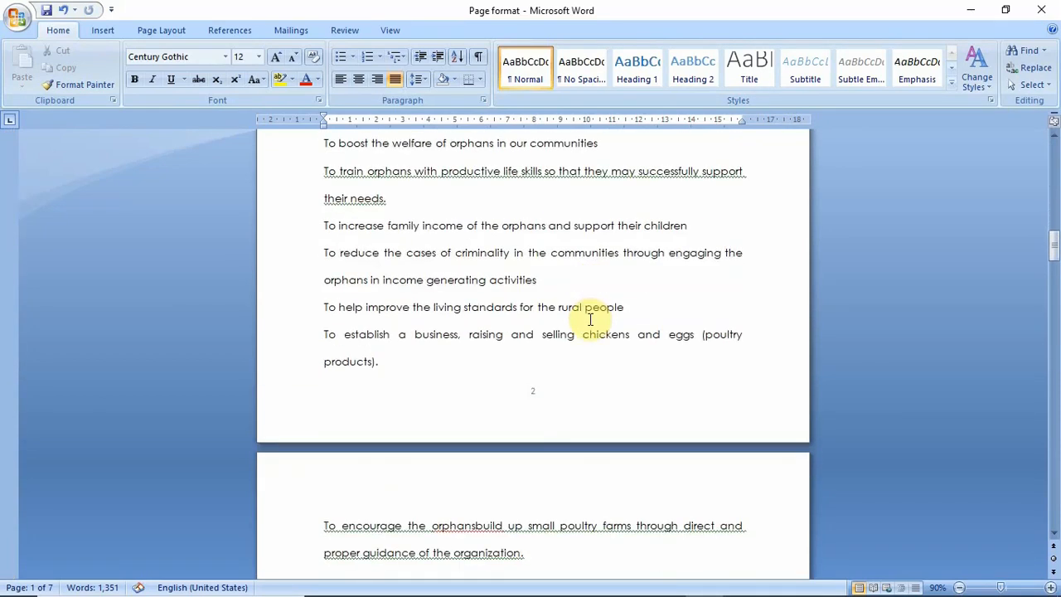
scroll(581, 347, down, 1)
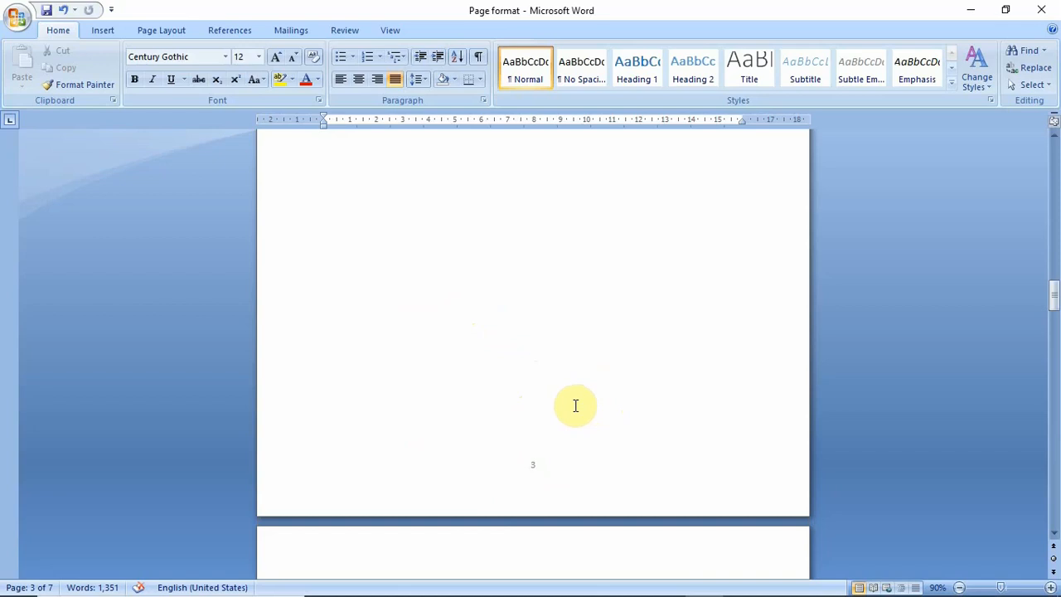
scroll(575, 405, down, 3)
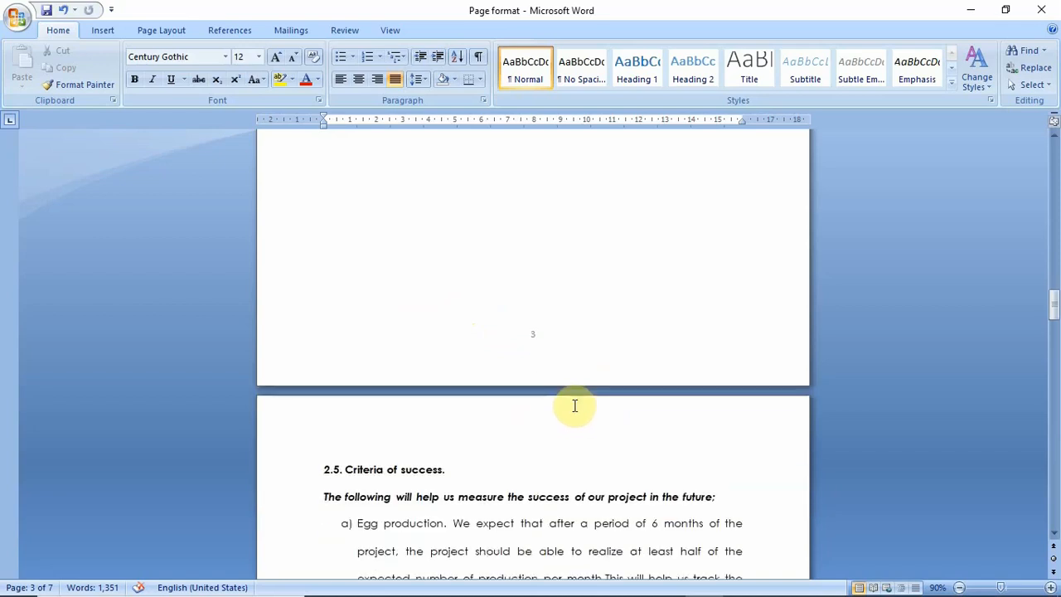
scroll(566, 384, up, 6)
scroll(564, 379, up, 2)
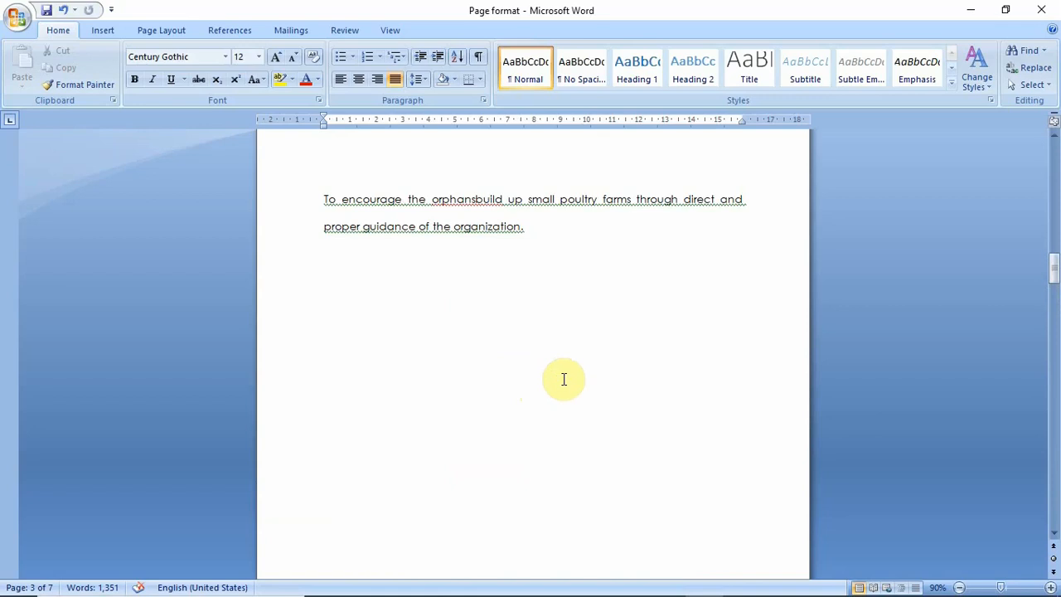
Insert a Next Page section break after "proper guidance of the organization." on page 3
click(570, 234)
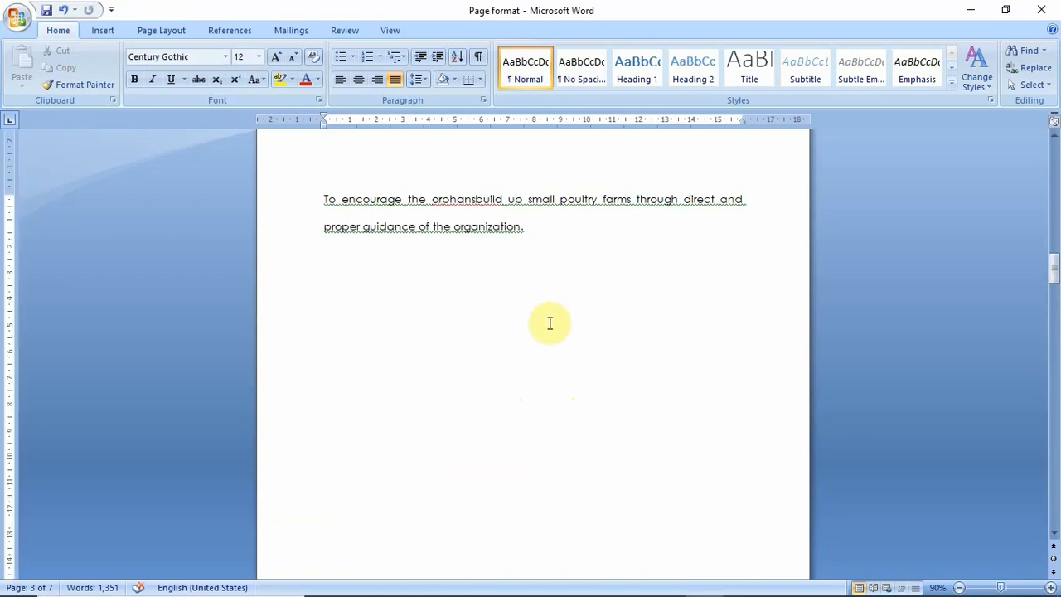
scroll(555, 332, down, 3)
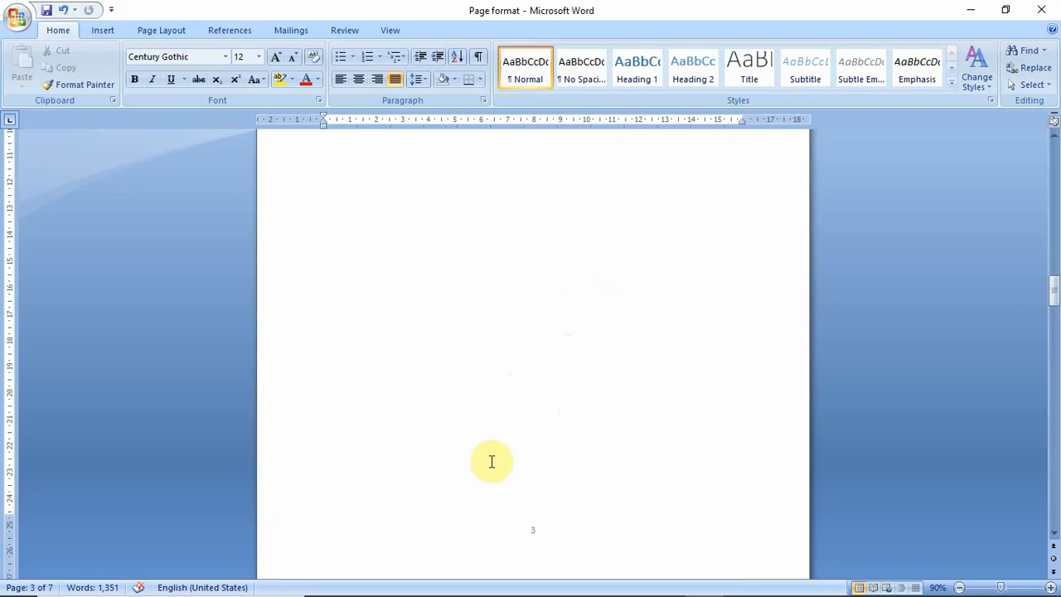
scroll(519, 490, down, 4)
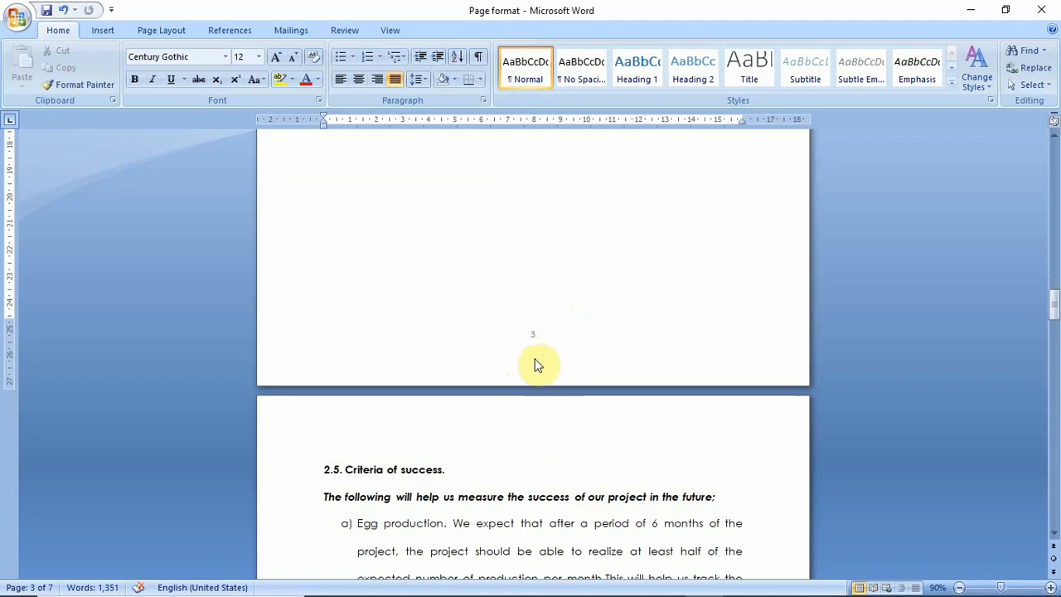
scroll(537, 358, down, 3)
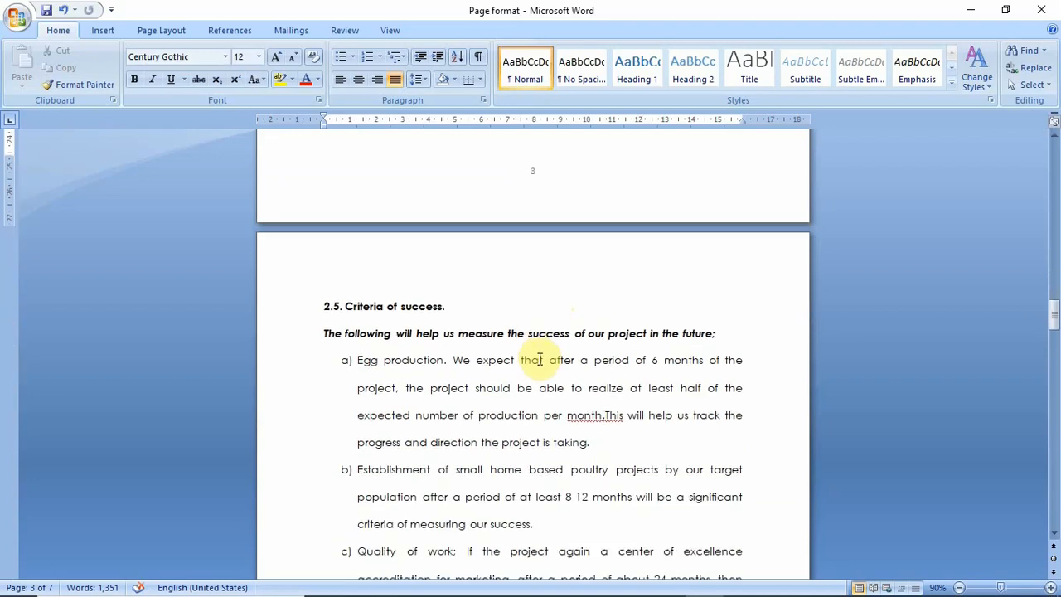
scroll(537, 367, down, 6)
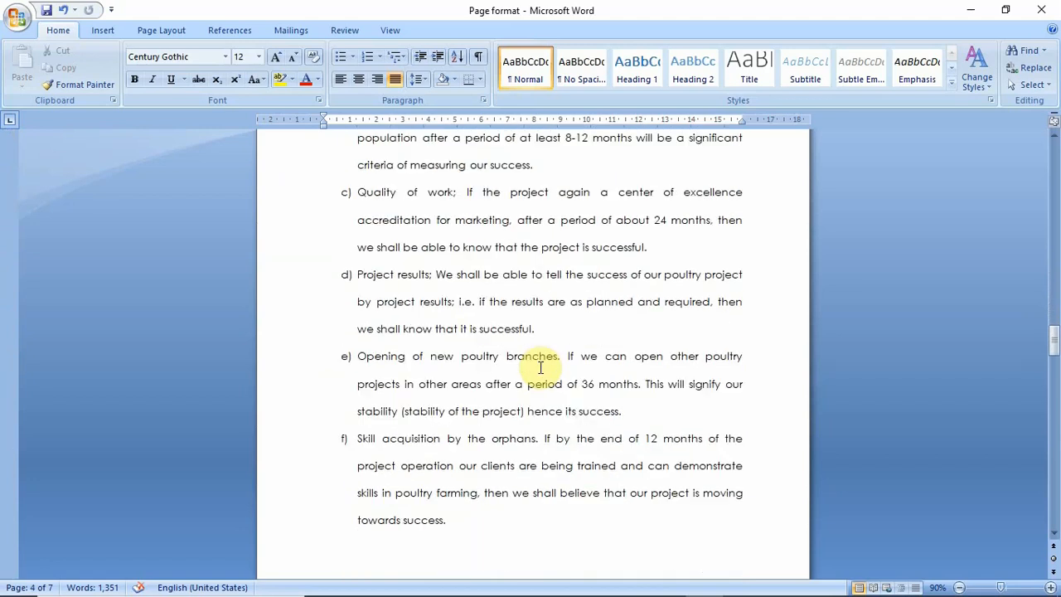
scroll(540, 367, up, 12)
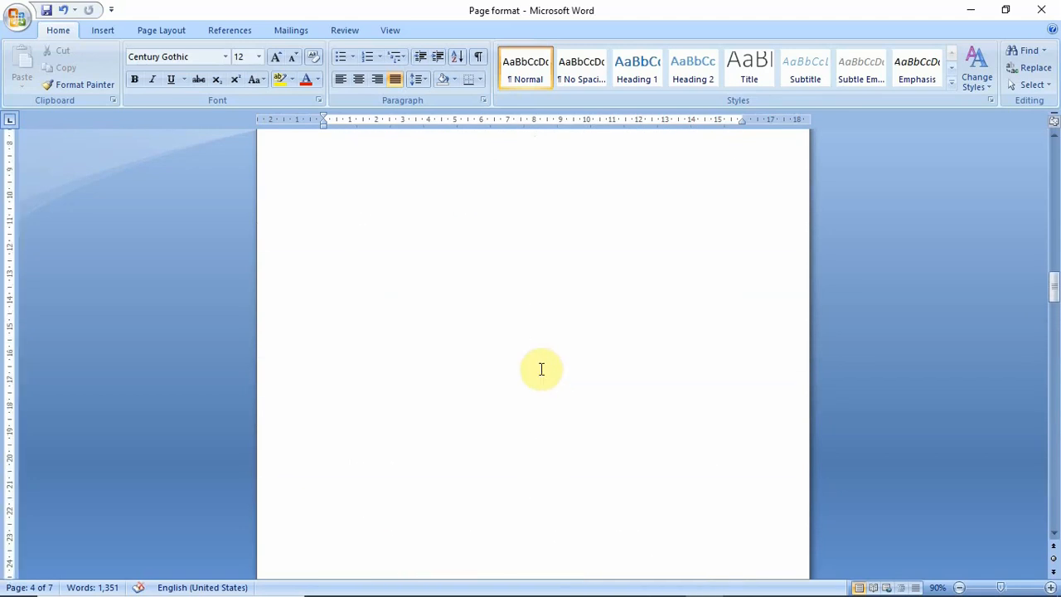
scroll(541, 368, up, 5)
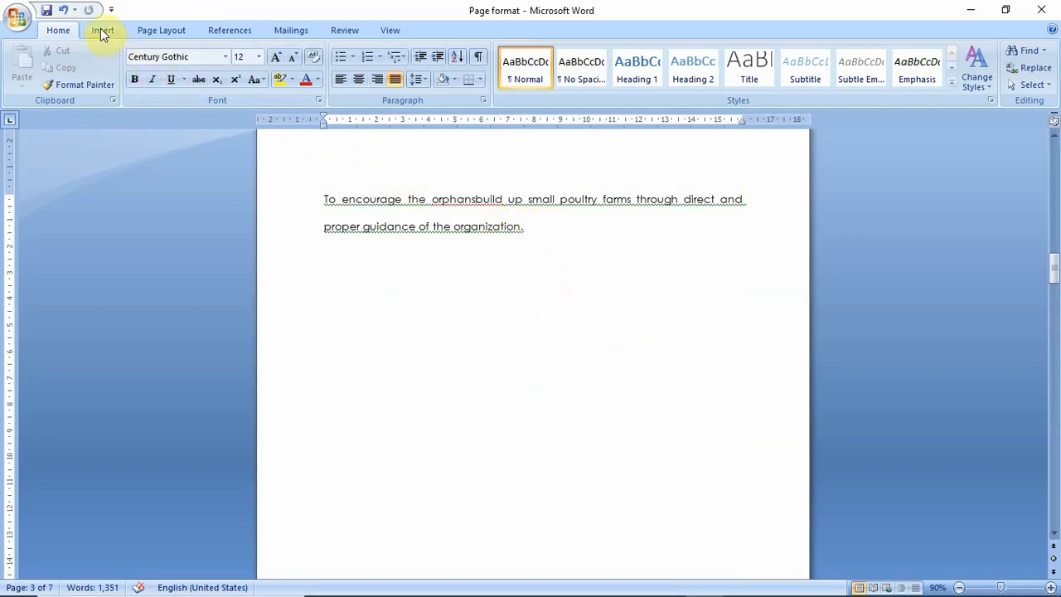
click(157, 31)
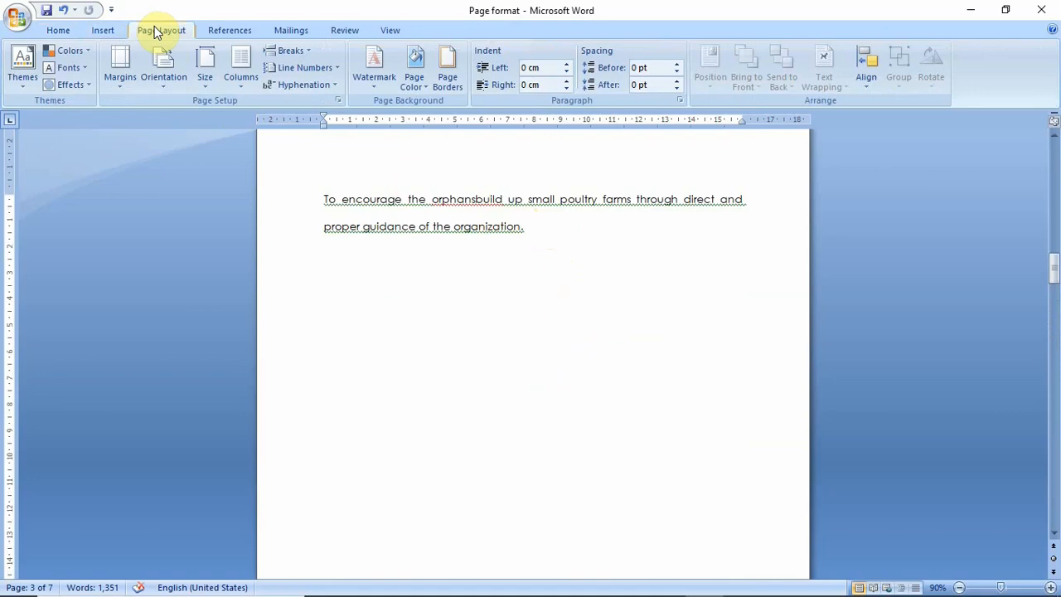
click(307, 52)
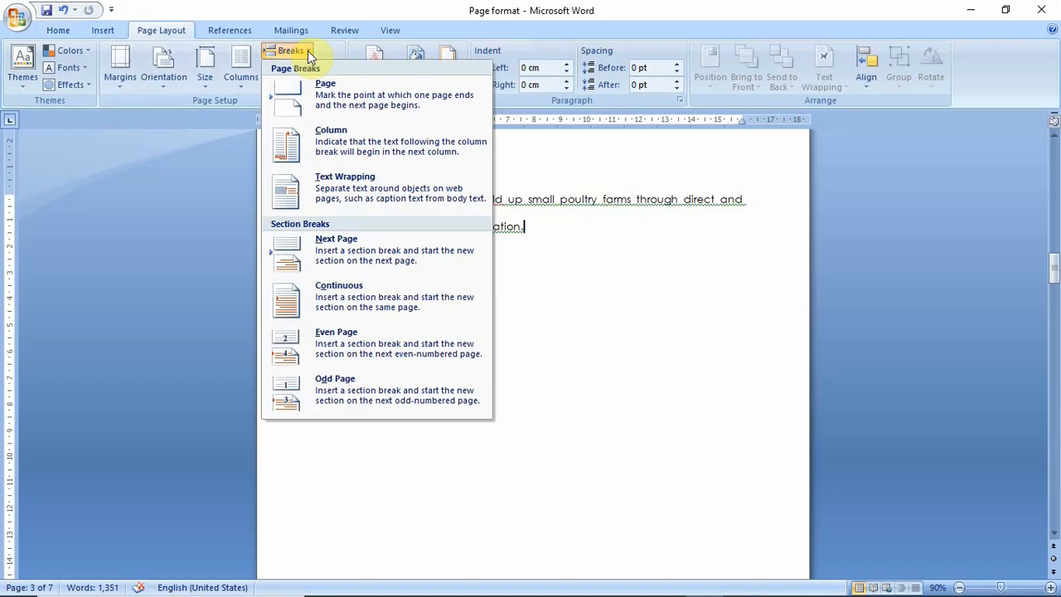
click(420, 259)
Examine the pages and their page numbers around the new section break, up to the "2.5. Criteria of success" heading
scroll(447, 336, down, 3)
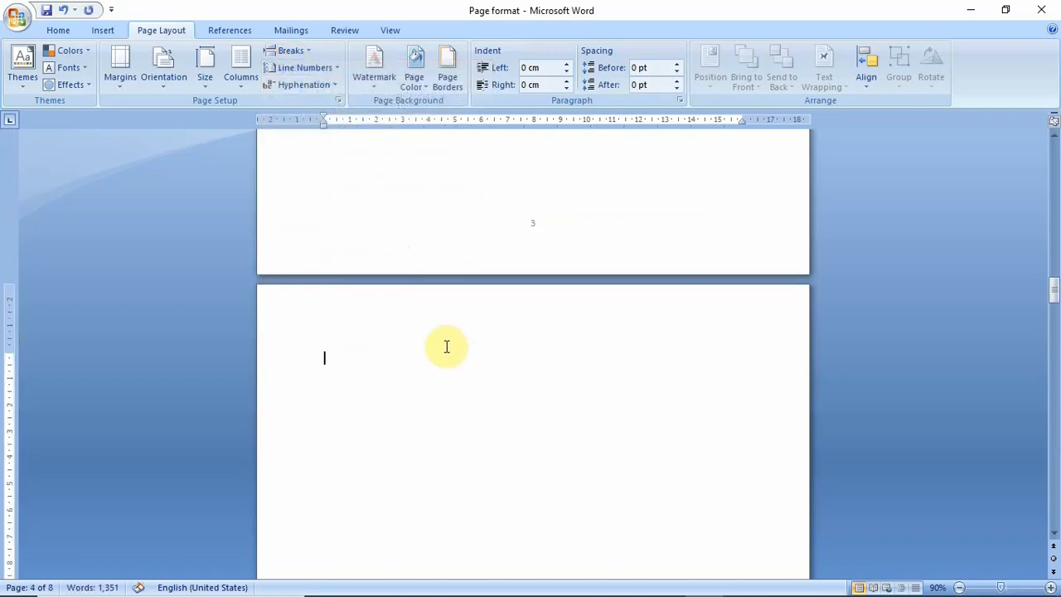
scroll(435, 342, down, 3)
scroll(435, 342, down, 6)
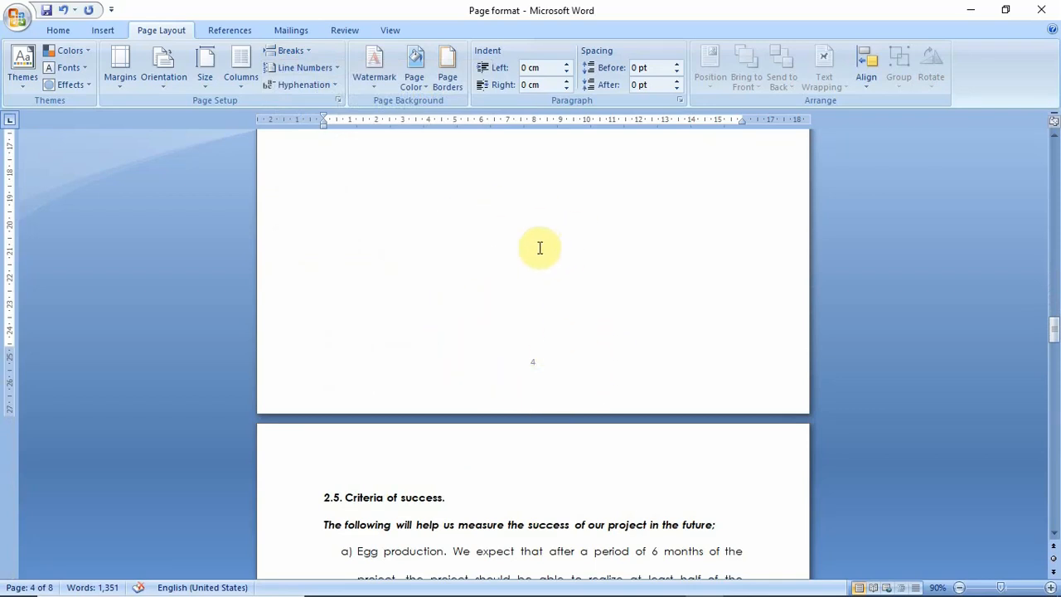
scroll(539, 257, up, 5)
scroll(533, 287, up, 6)
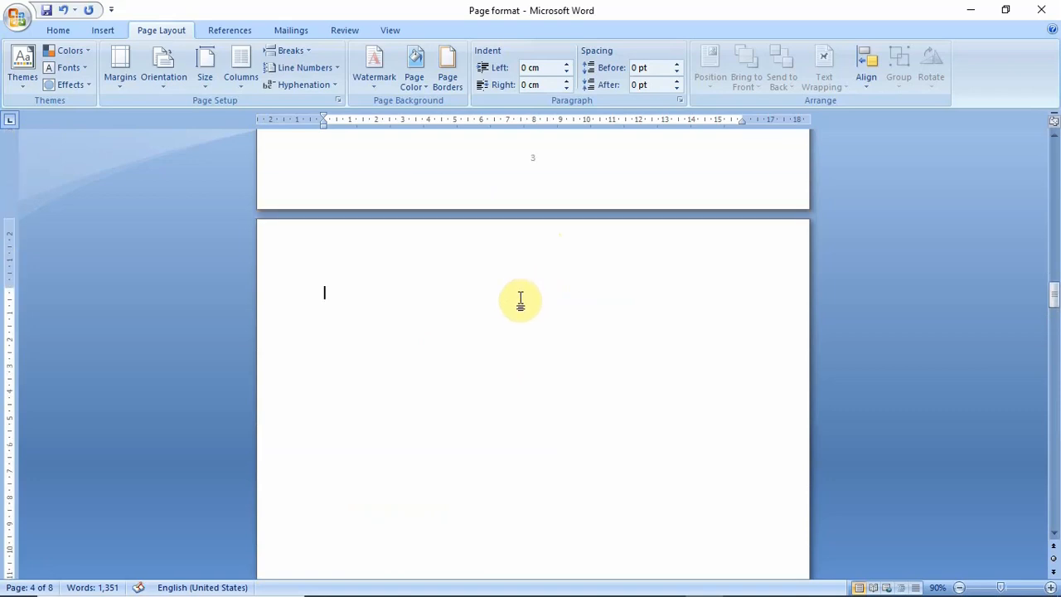
scroll(443, 360, down, 13)
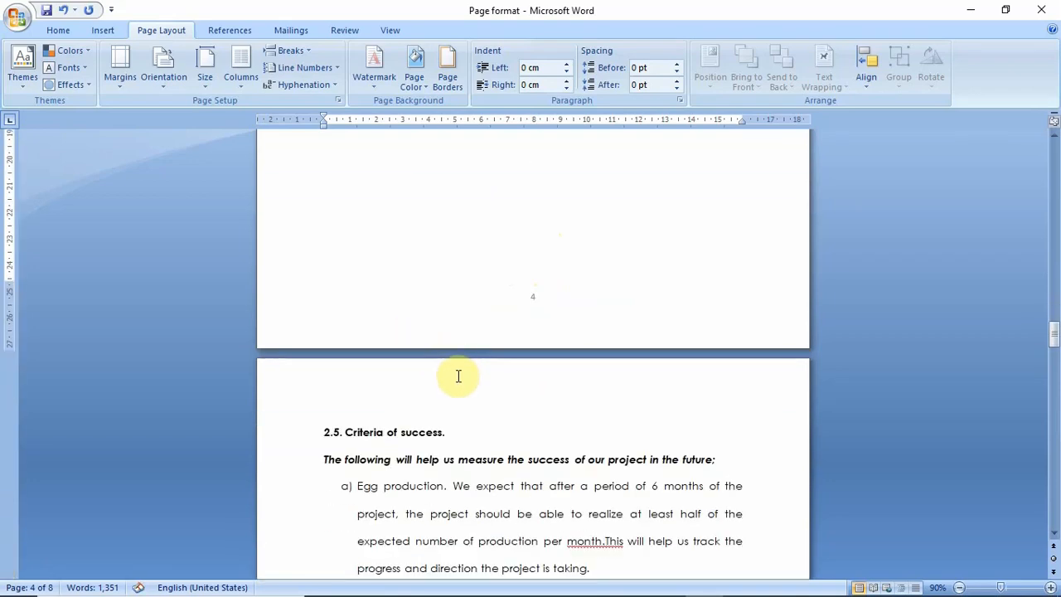
Remove the blank page before the "2.5. Criteria of success." heading so the heading starts at the top of page 4
scroll(523, 343, up, 5)
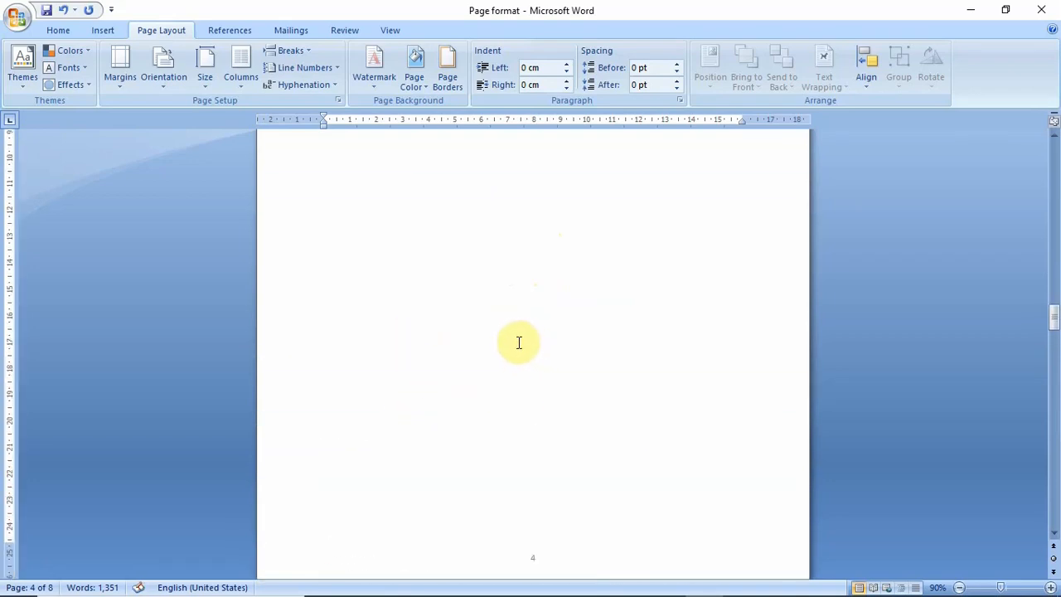
scroll(420, 269, up, 8)
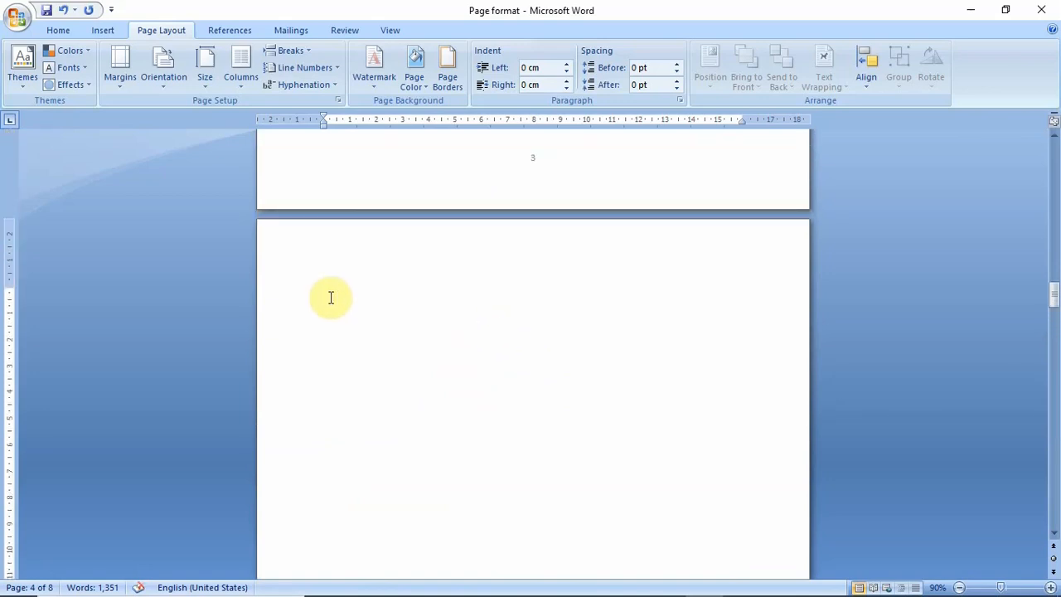
key(Delete)
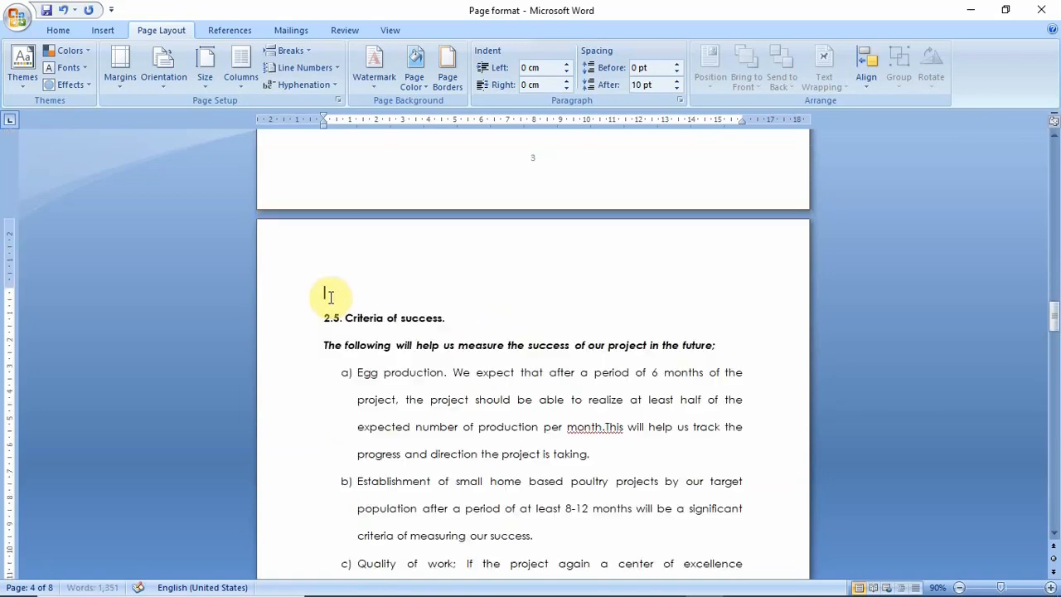
key(Delete)
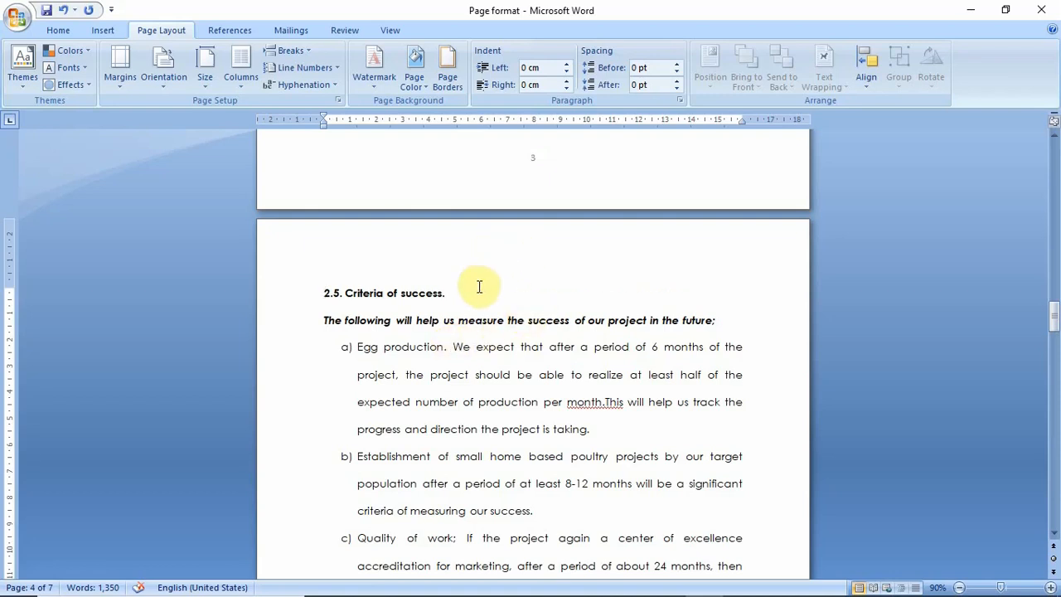
Format the section 1 footer page numbers as i, ii, iii, … starting at i, and close header and footer editing
scroll(509, 300, up, 8)
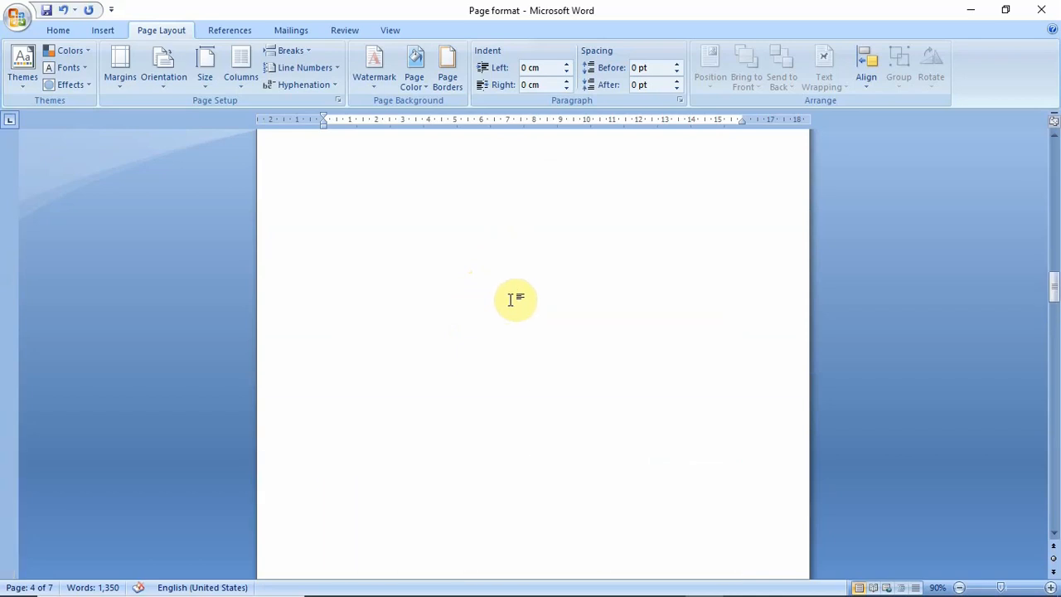
scroll(509, 299, up, 12)
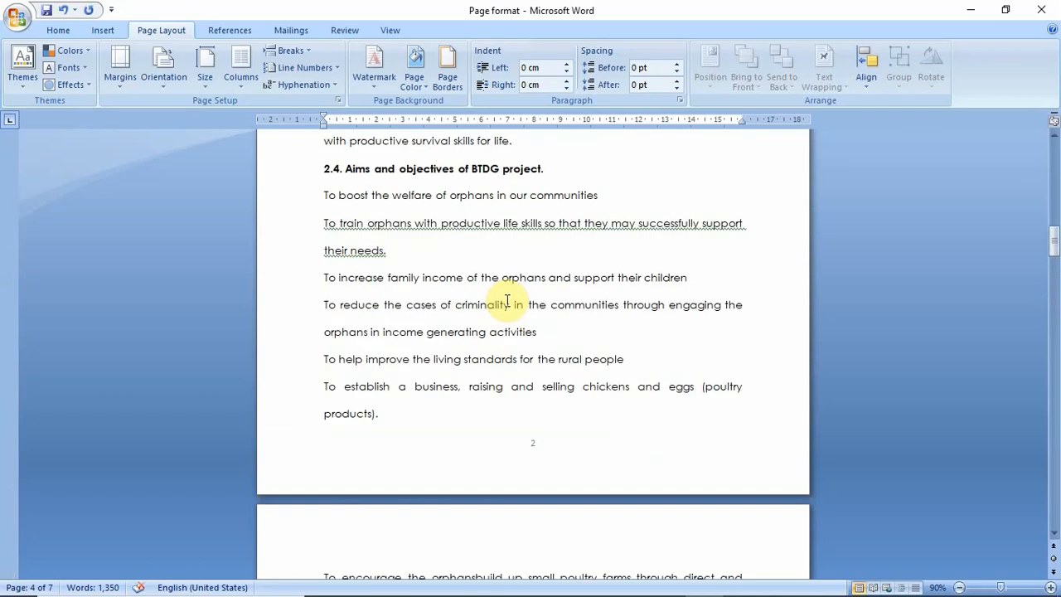
scroll(507, 300, up, 7)
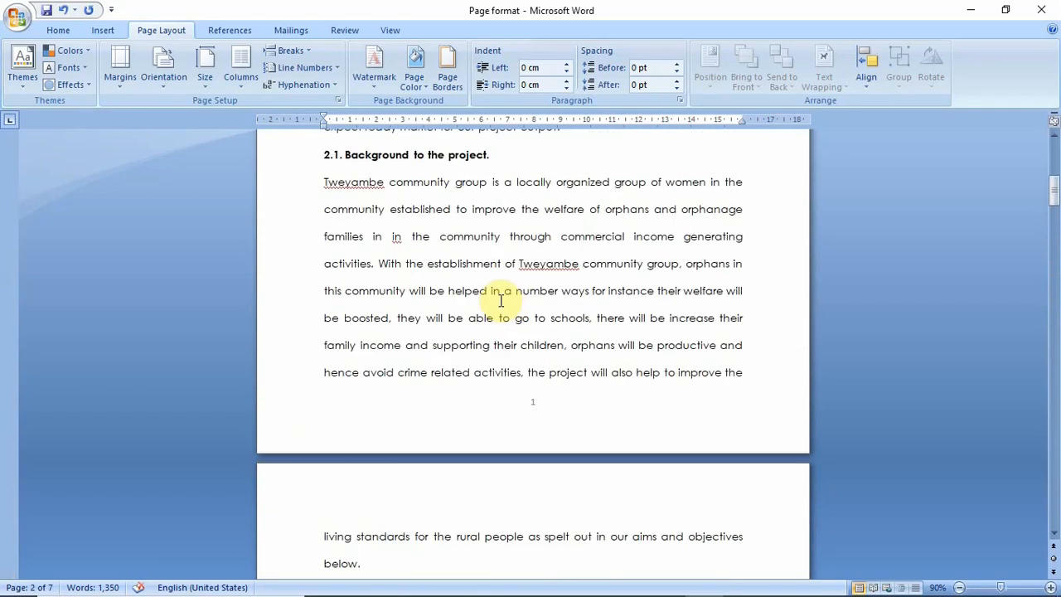
double_click(536, 403)
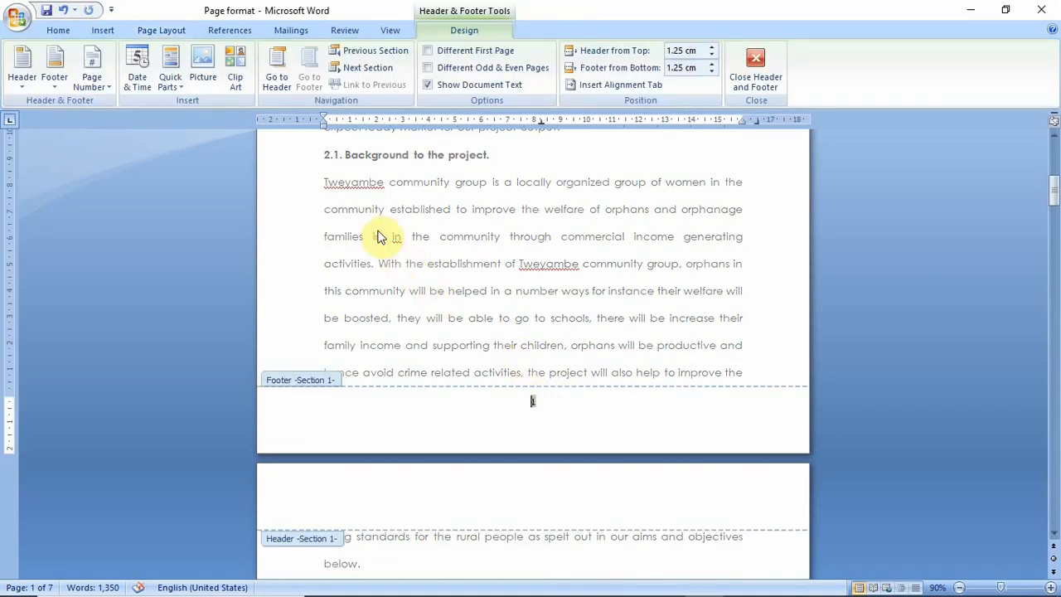
click(103, 88)
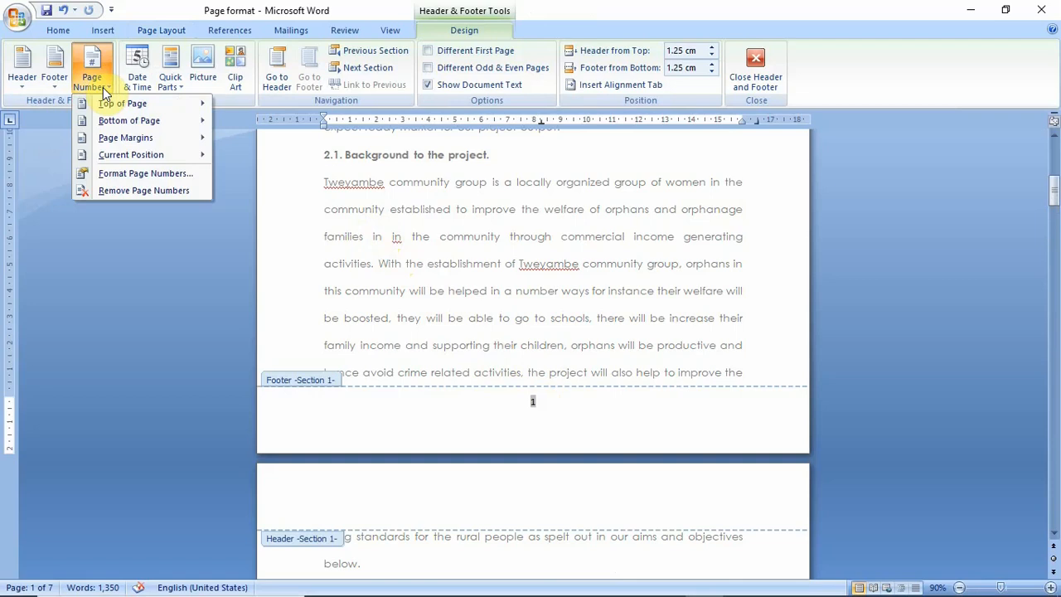
click(151, 172)
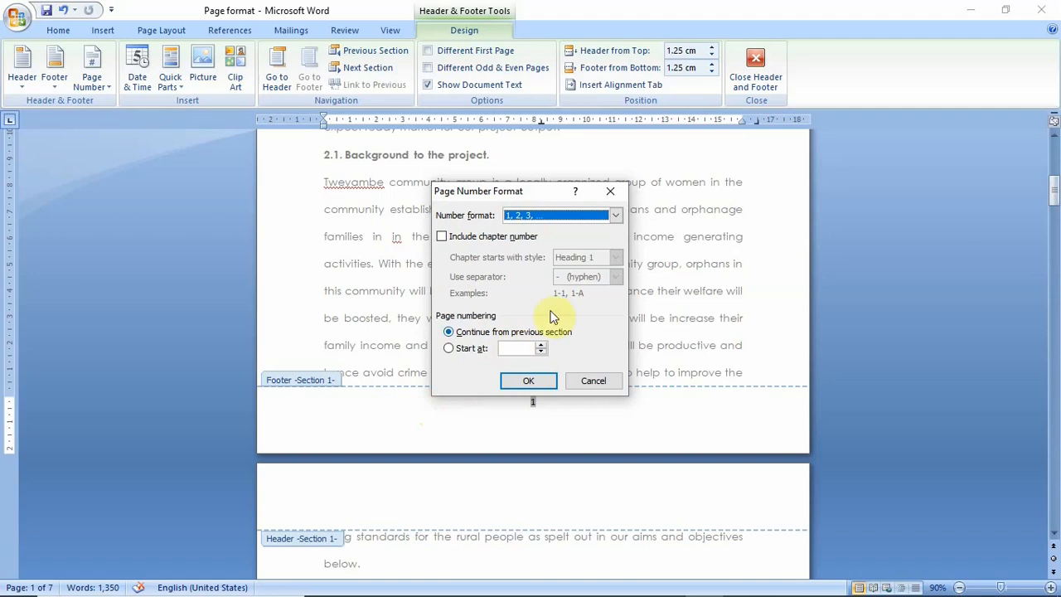
click(615, 216)
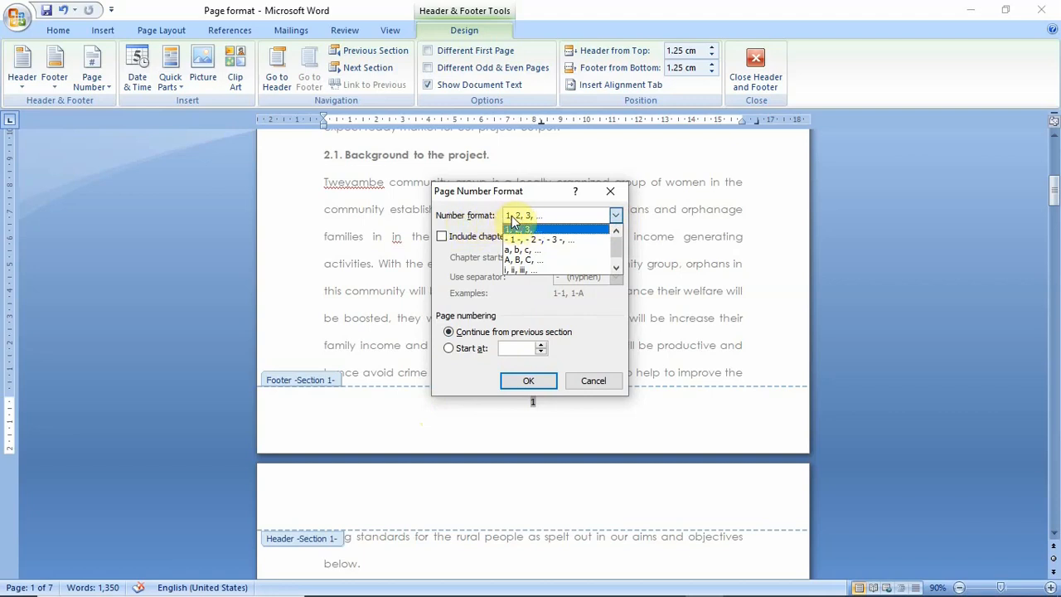
click(535, 271)
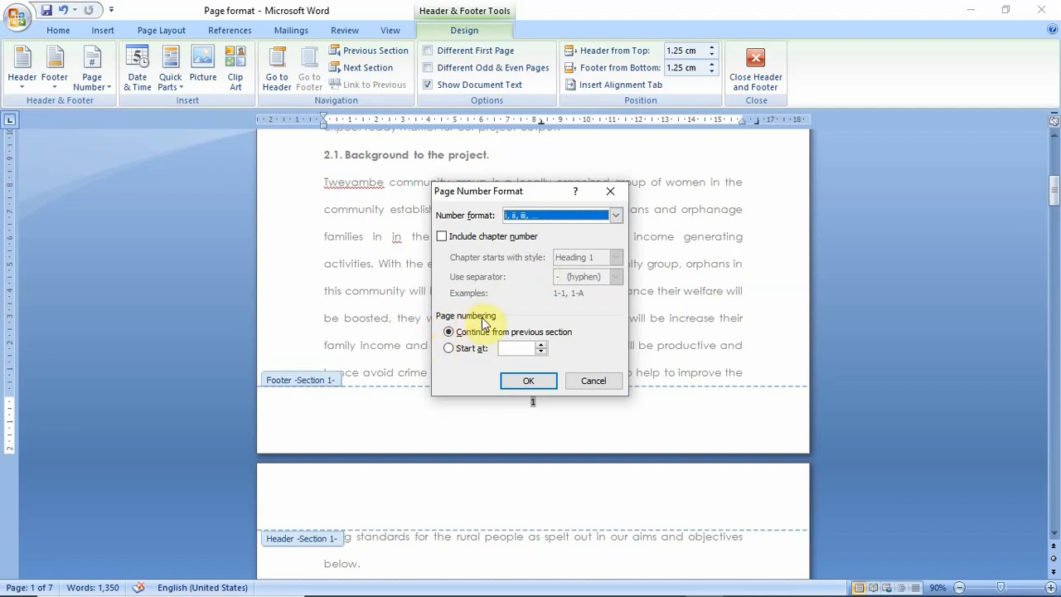
click(450, 349)
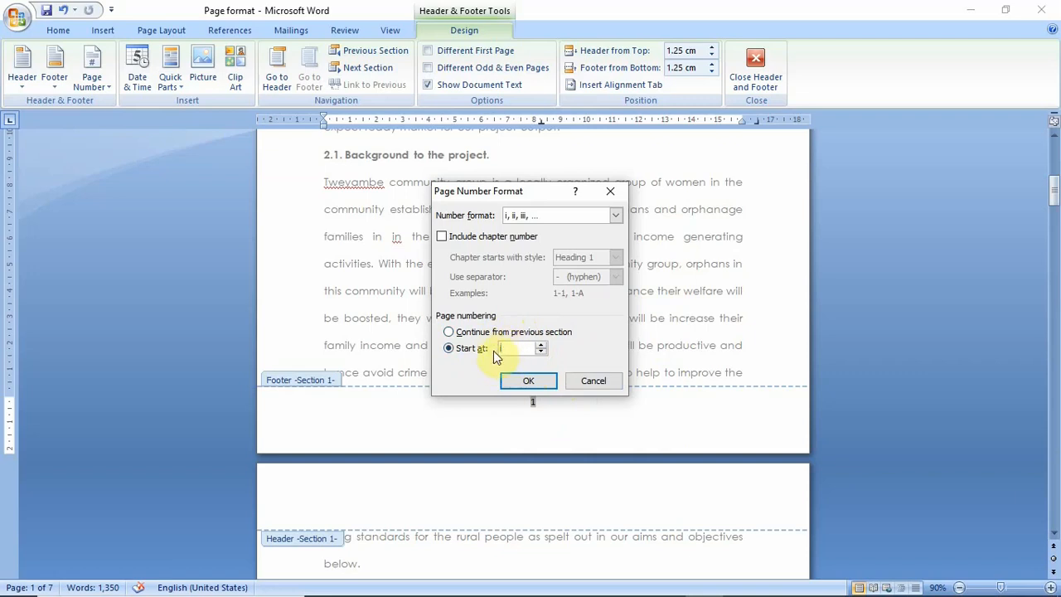
click(529, 383)
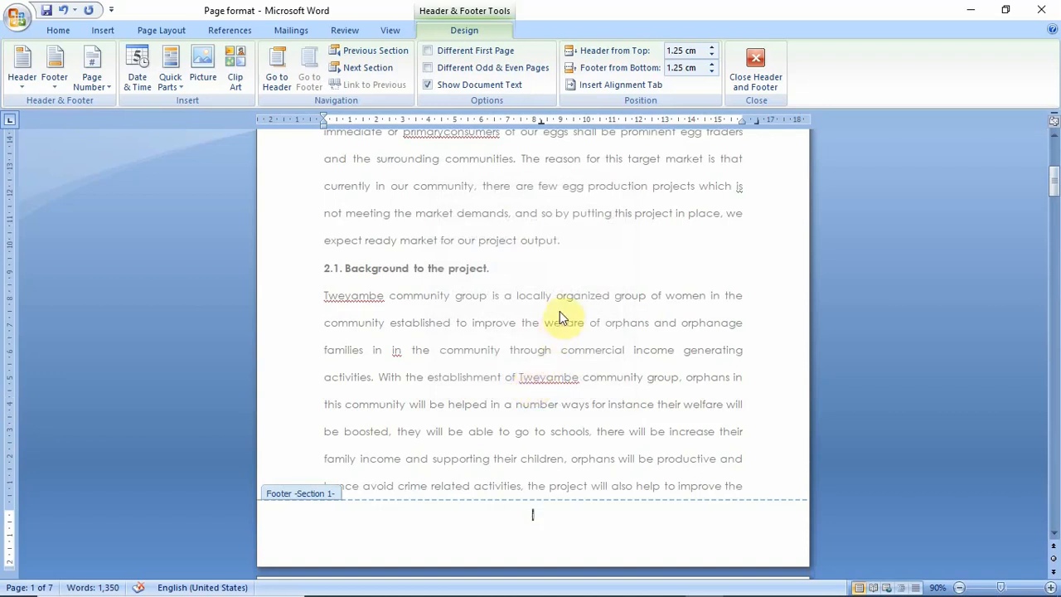
click(757, 63)
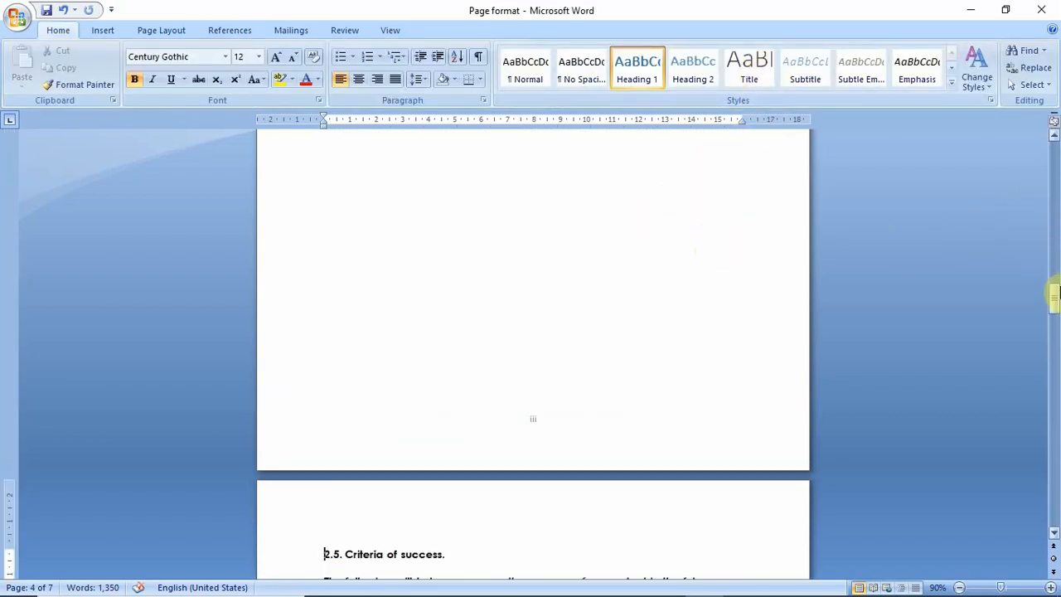
Examine the page numbers in both sections, from the first page of the document to the last
drag(1053, 293, 1053, 141)
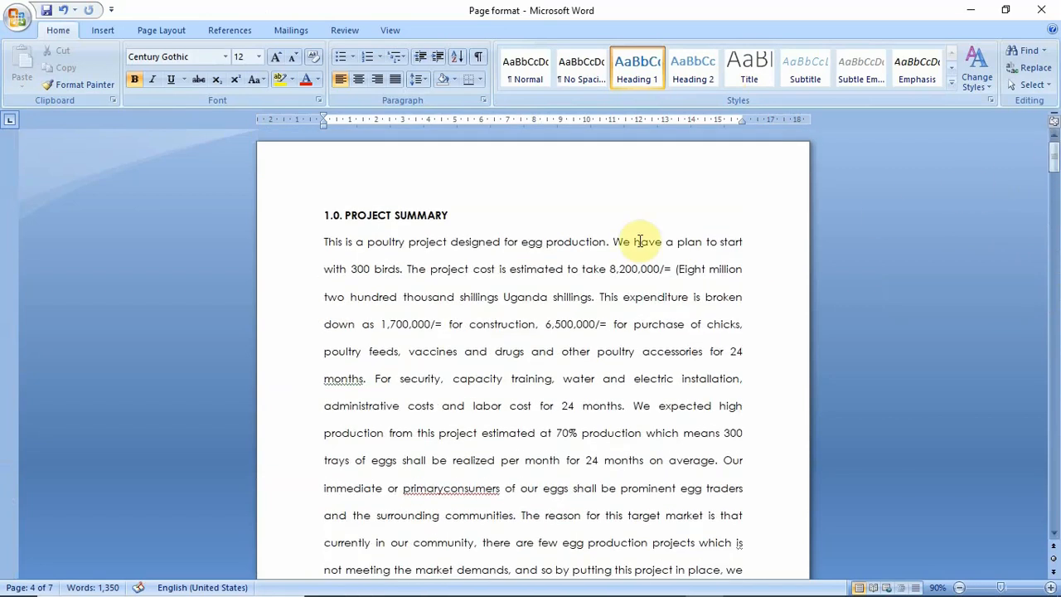
scroll(636, 242, down, 3)
scroll(632, 247, down, 5)
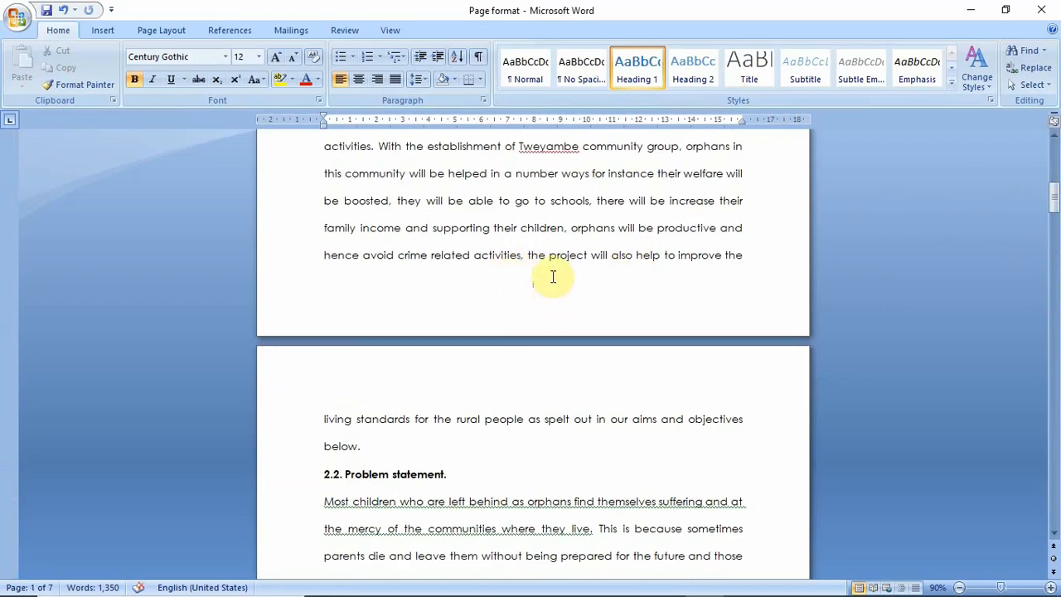
scroll(569, 290, down, 4)
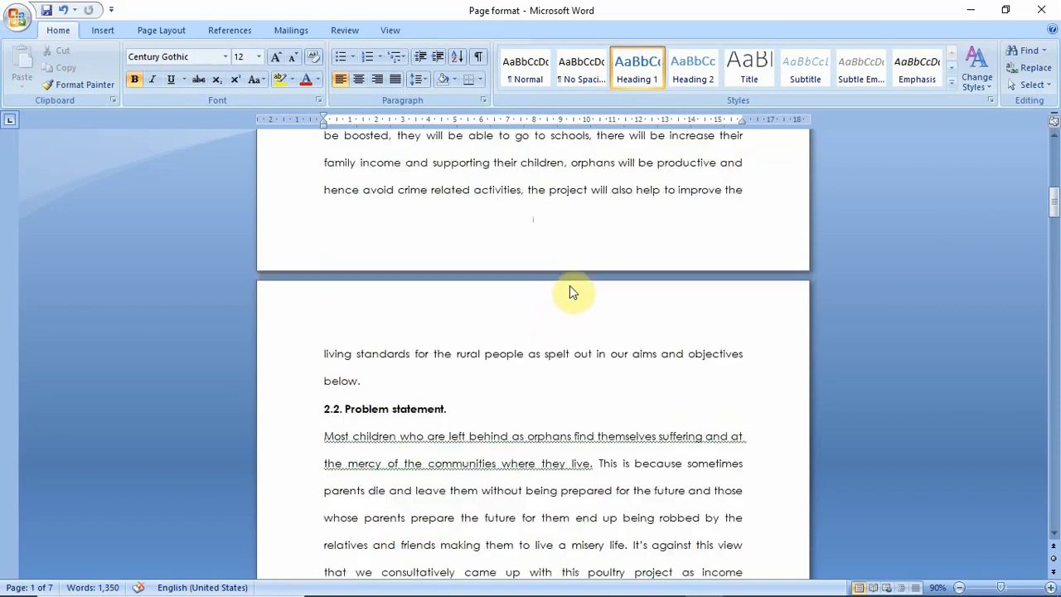
scroll(569, 288, down, 5)
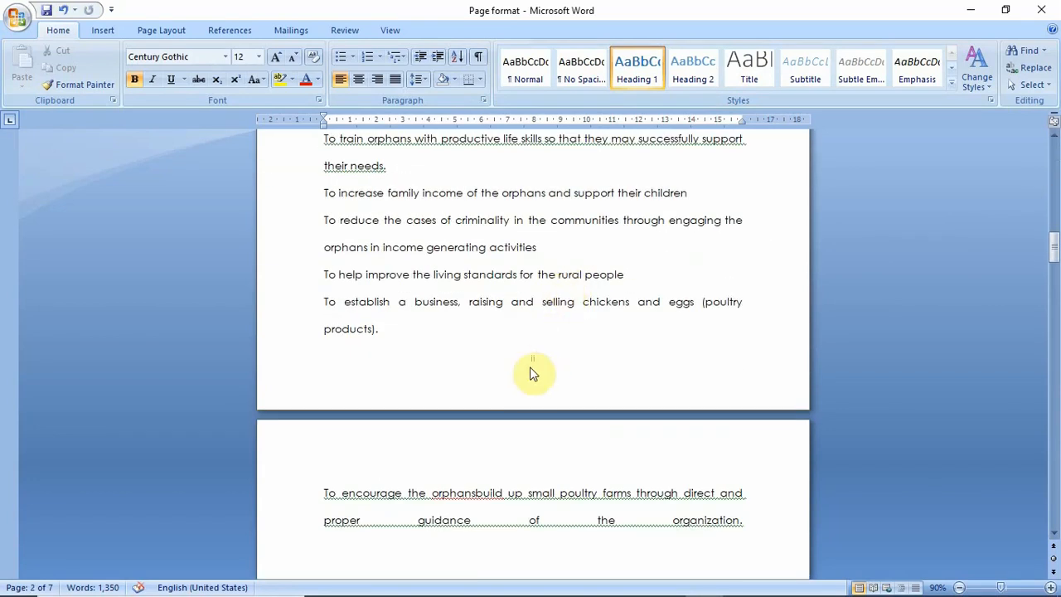
scroll(549, 339, down, 10)
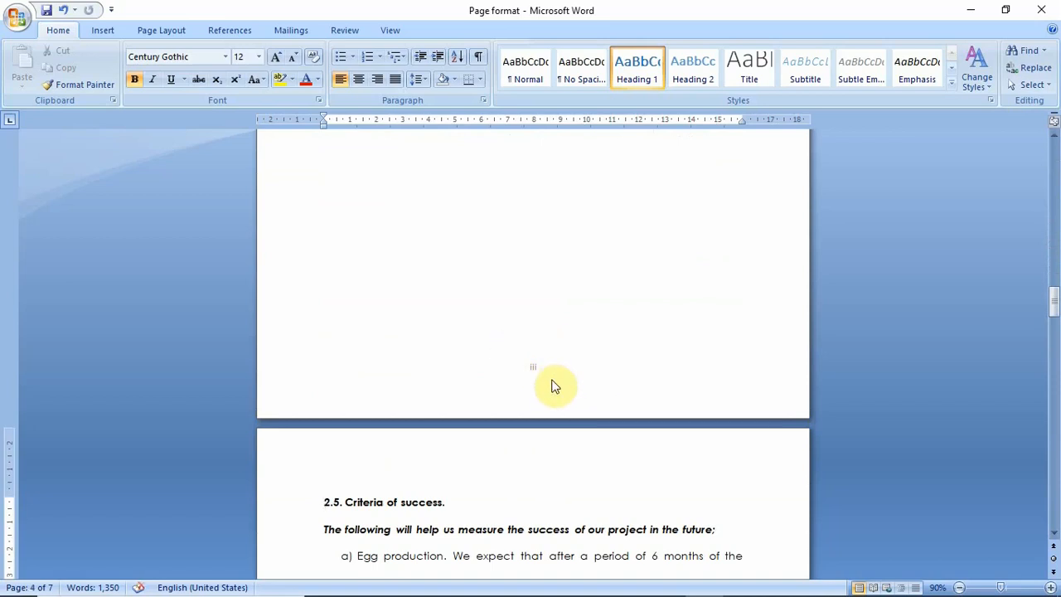
scroll(554, 365, down, 9)
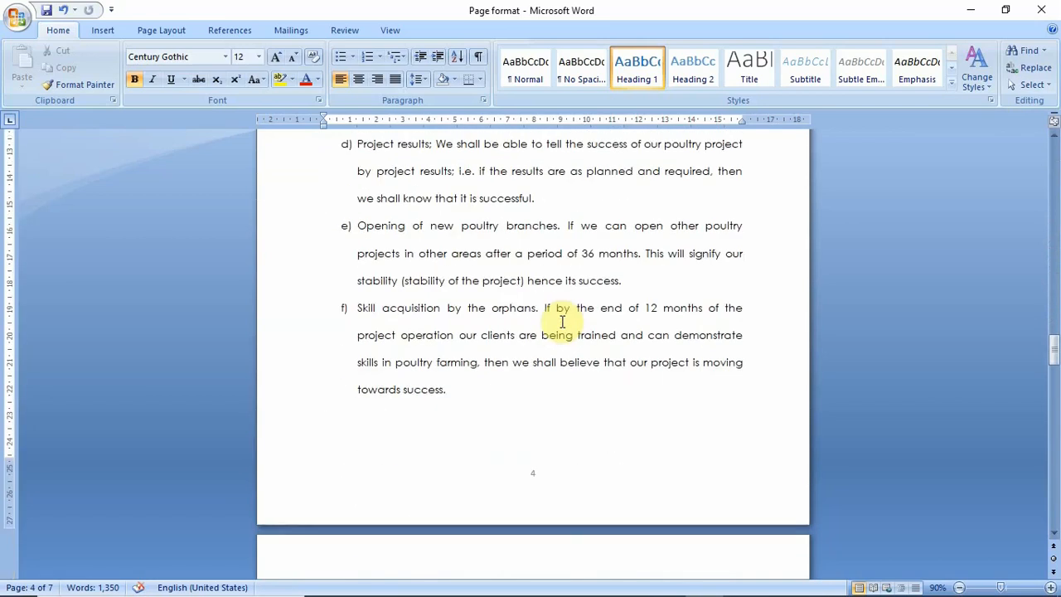
scroll(562, 322, down, 2)
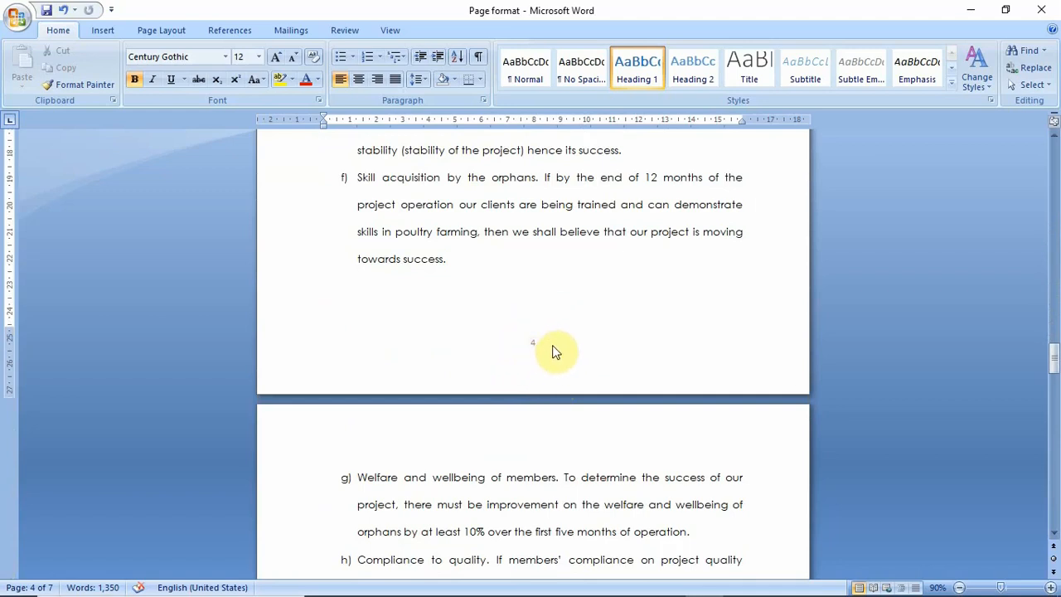
scroll(552, 350, down, 15)
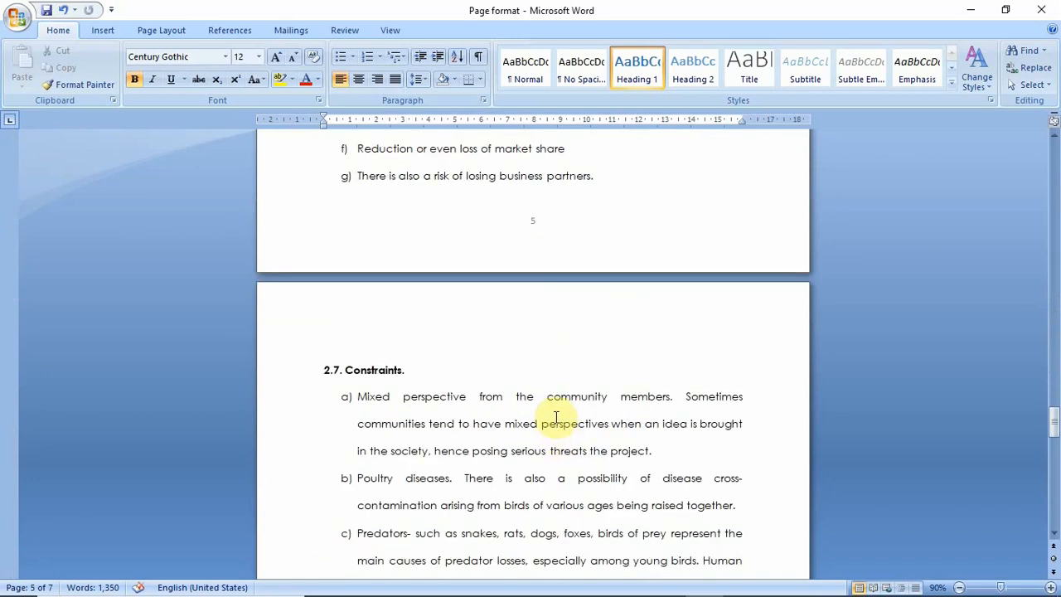
scroll(555, 435, down, 15)
scroll(551, 427, down, 5)
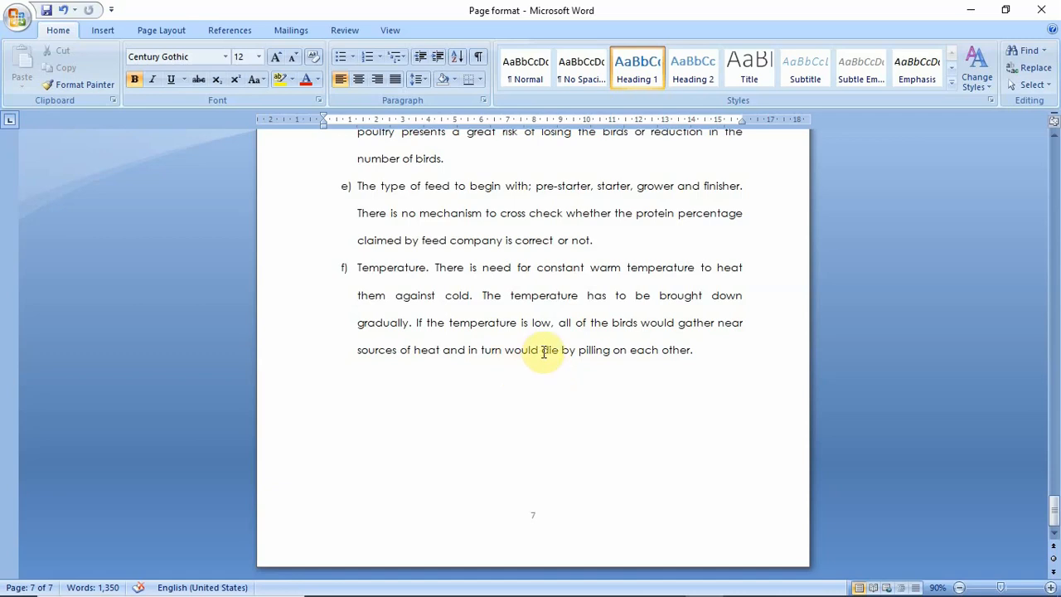
Restart the section 2 footer page numbers at 1 in the 1, 2, 3, … format, and close header and footer editing
scroll(544, 351, up, 15)
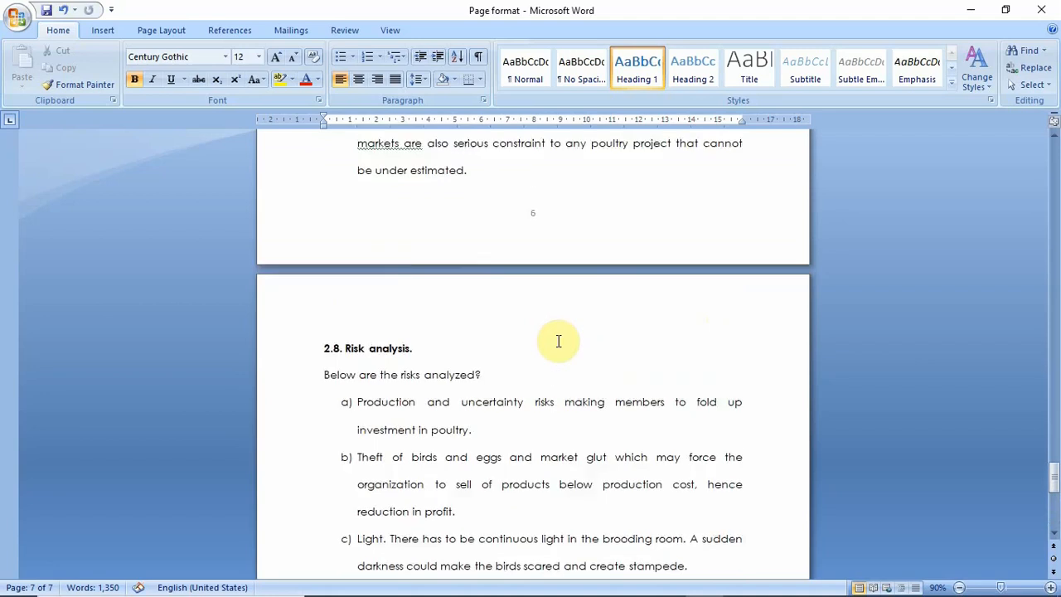
scroll(558, 341, up, 15)
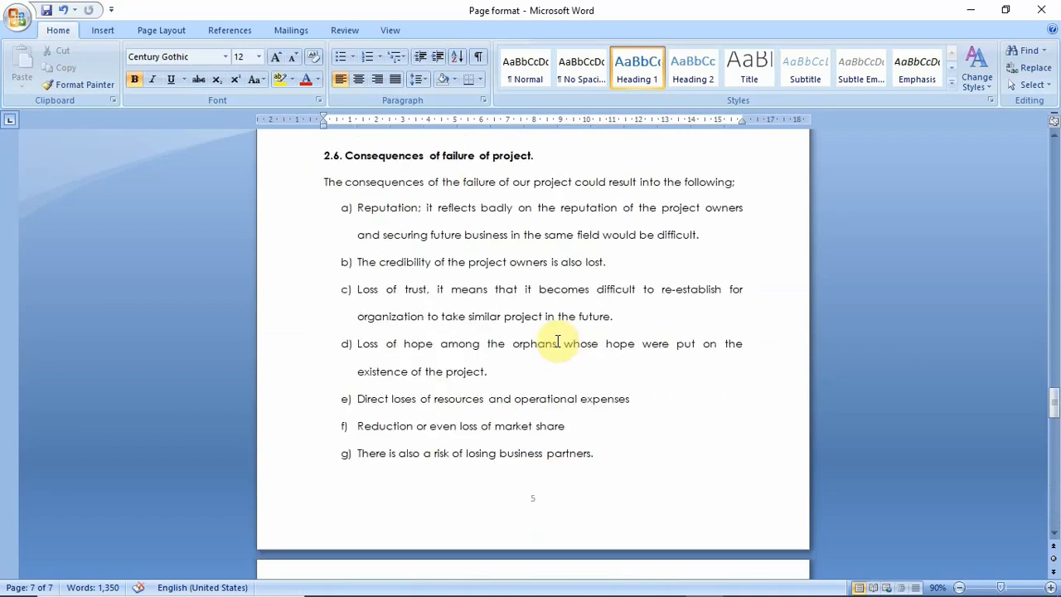
scroll(554, 341, up, 15)
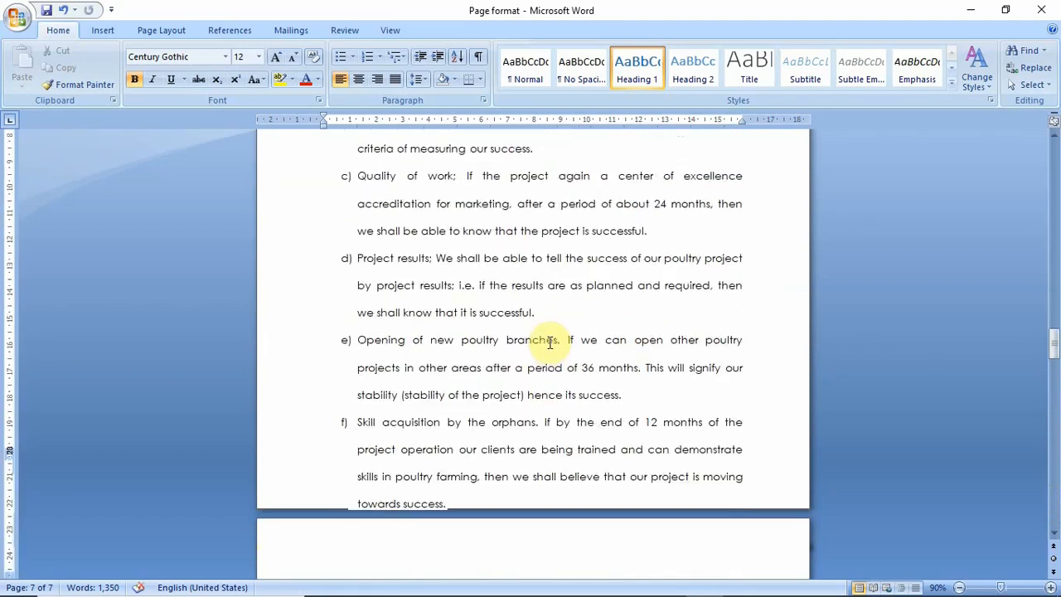
scroll(550, 342, up, 5)
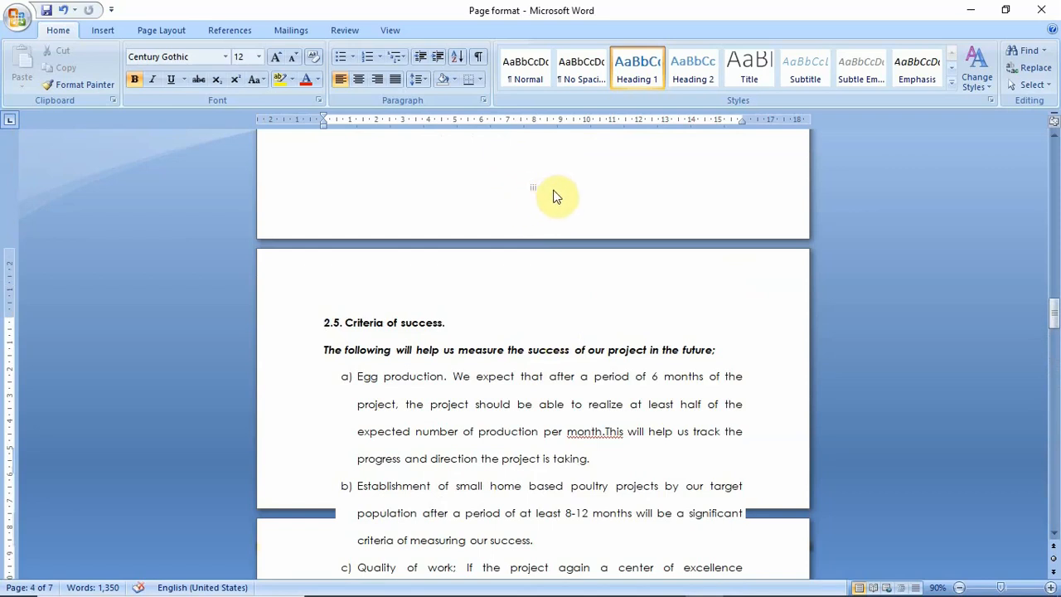
scroll(547, 183, down, 4)
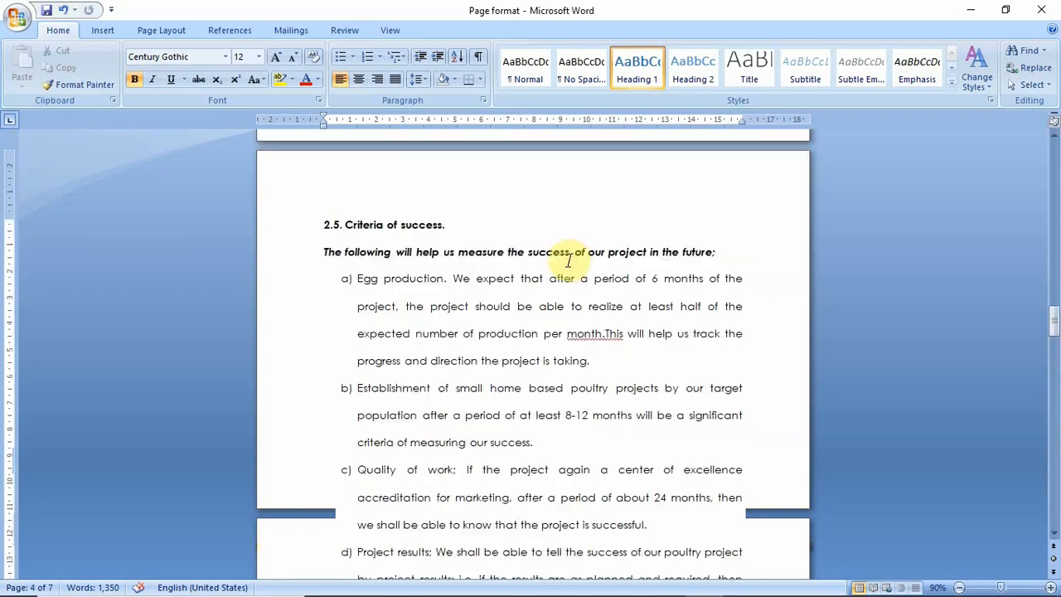
scroll(553, 292, down, 5)
scroll(562, 294, down, 3)
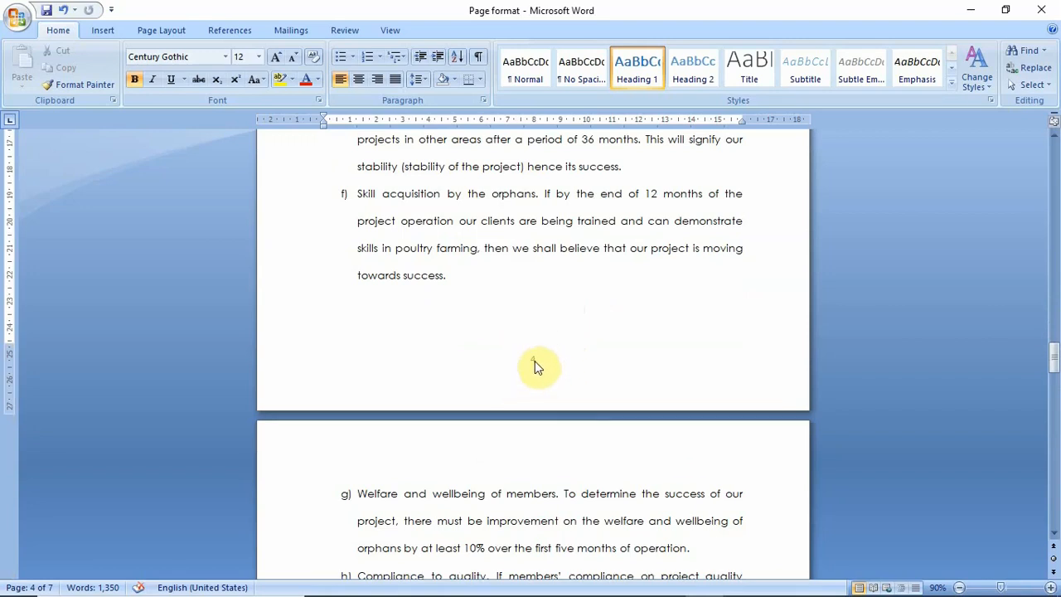
double_click(535, 360)
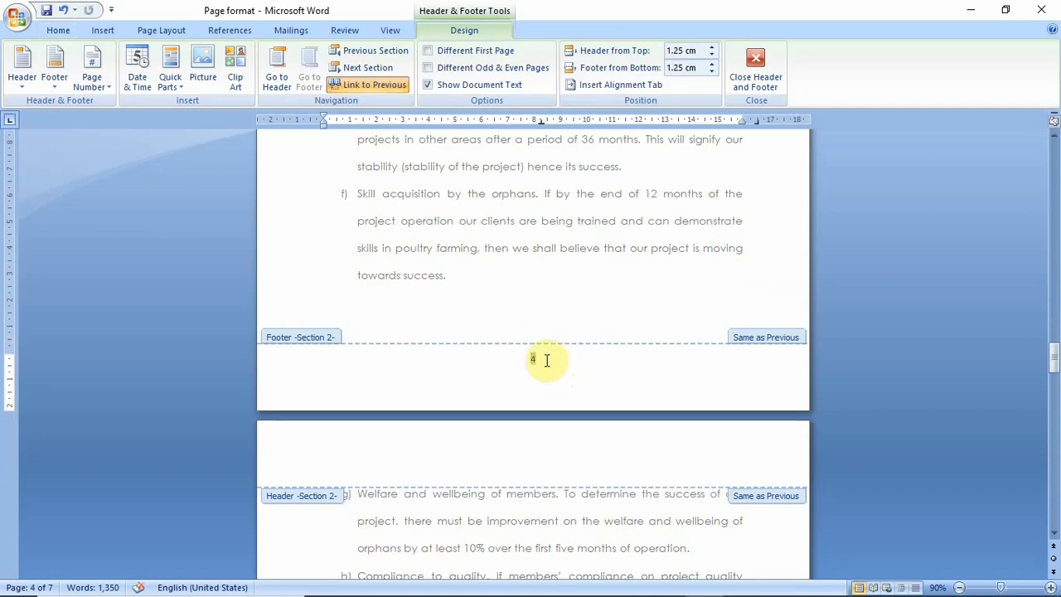
click(103, 92)
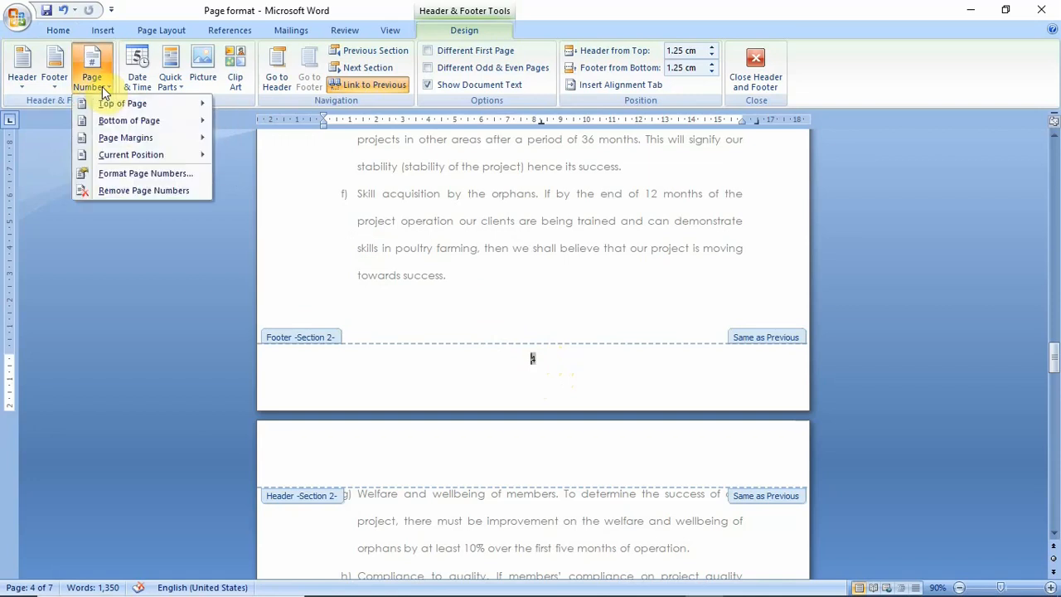
click(147, 180)
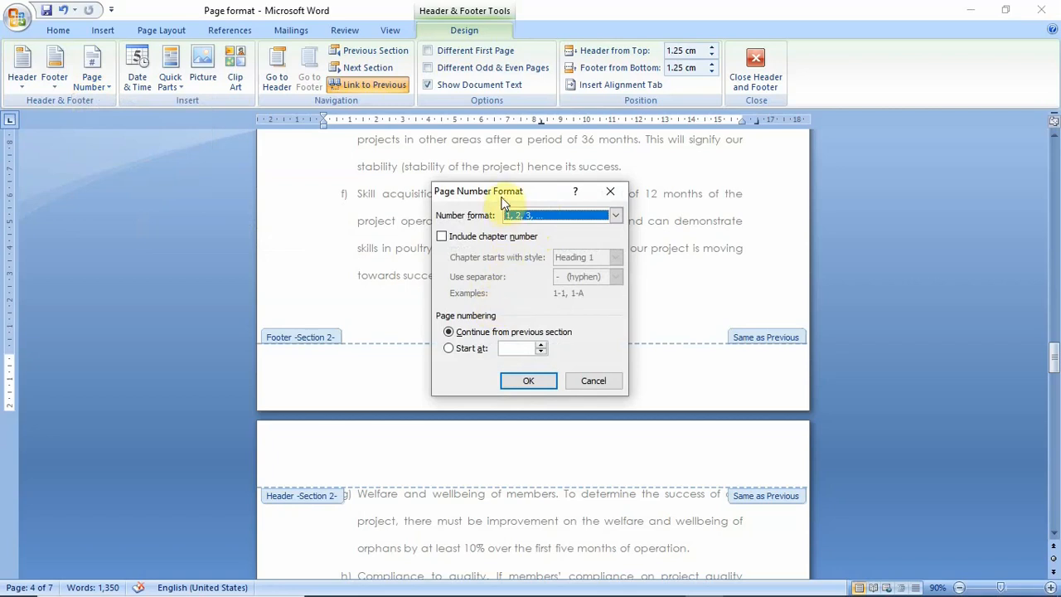
drag(503, 191, 672, 120)
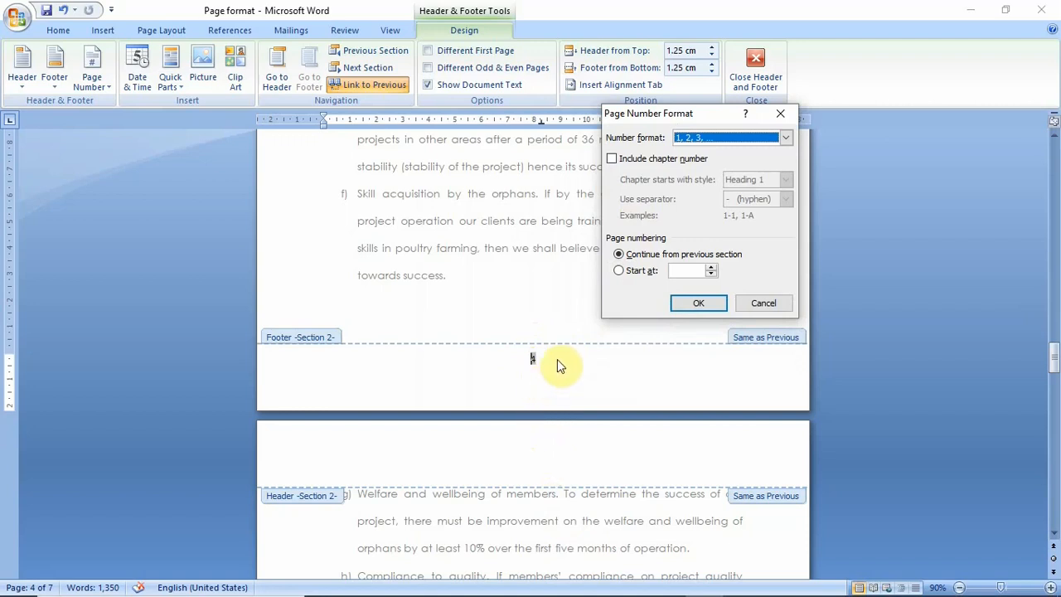
click(634, 273)
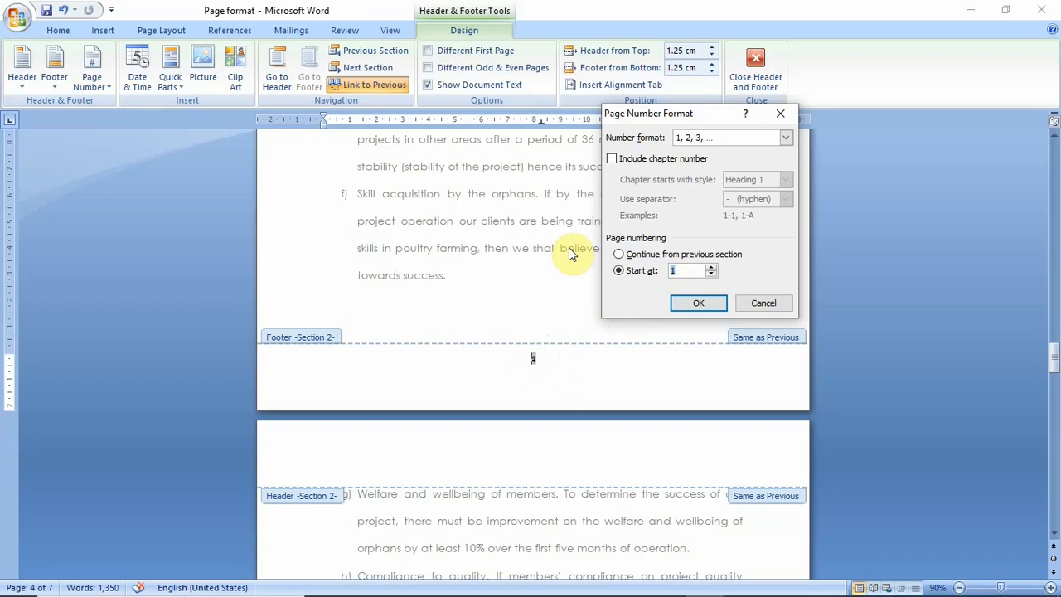
click(697, 304)
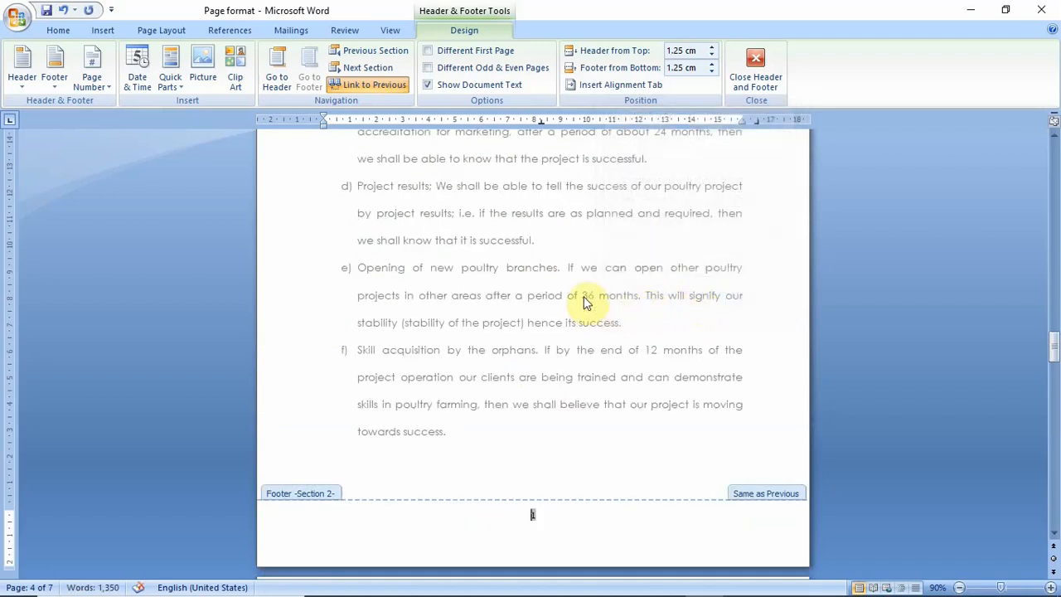
click(755, 71)
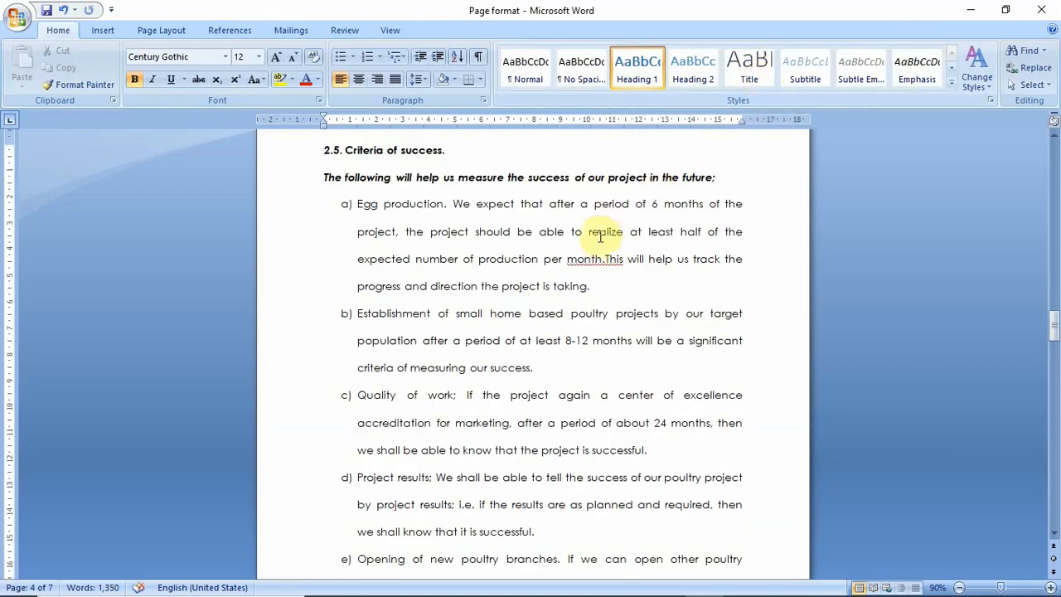
Examine the restarted page numbers from the section break before "2.5. Criteria of success." through the last page of section 2
scroll(604, 245, up, 3)
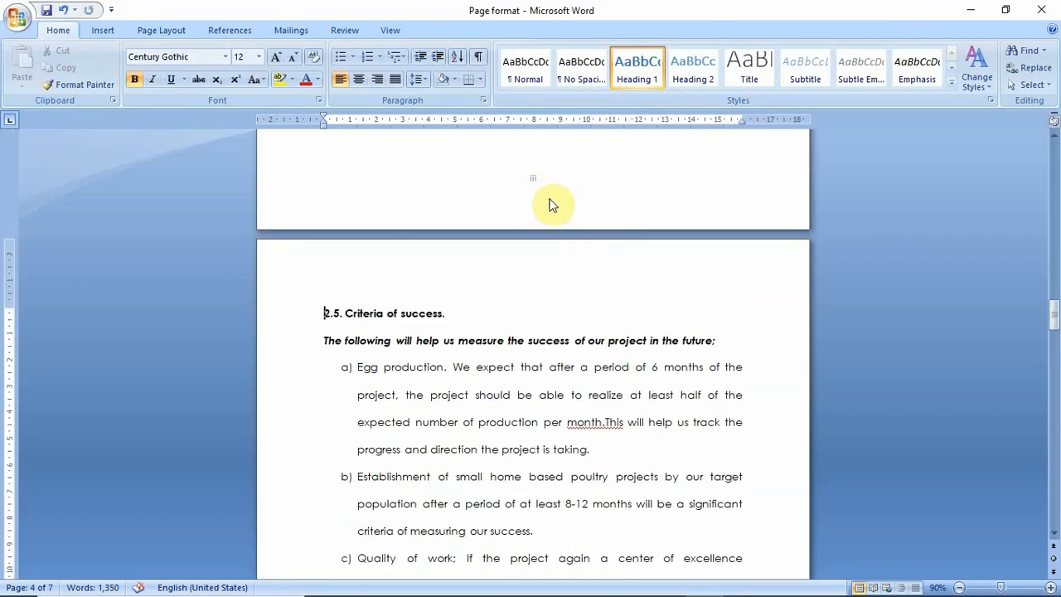
scroll(572, 294, down, 15)
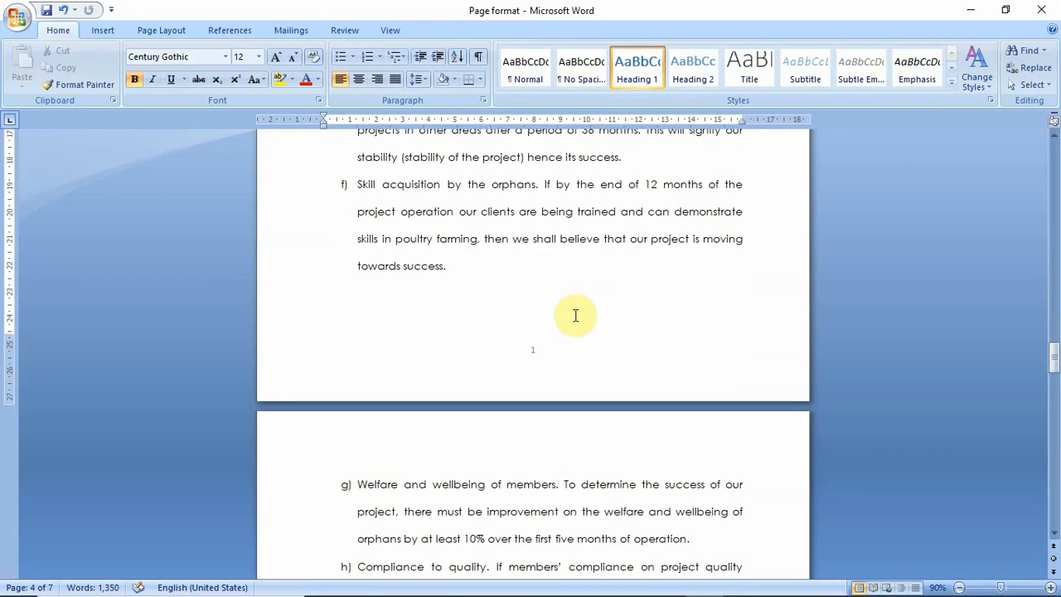
scroll(550, 322, down, 18)
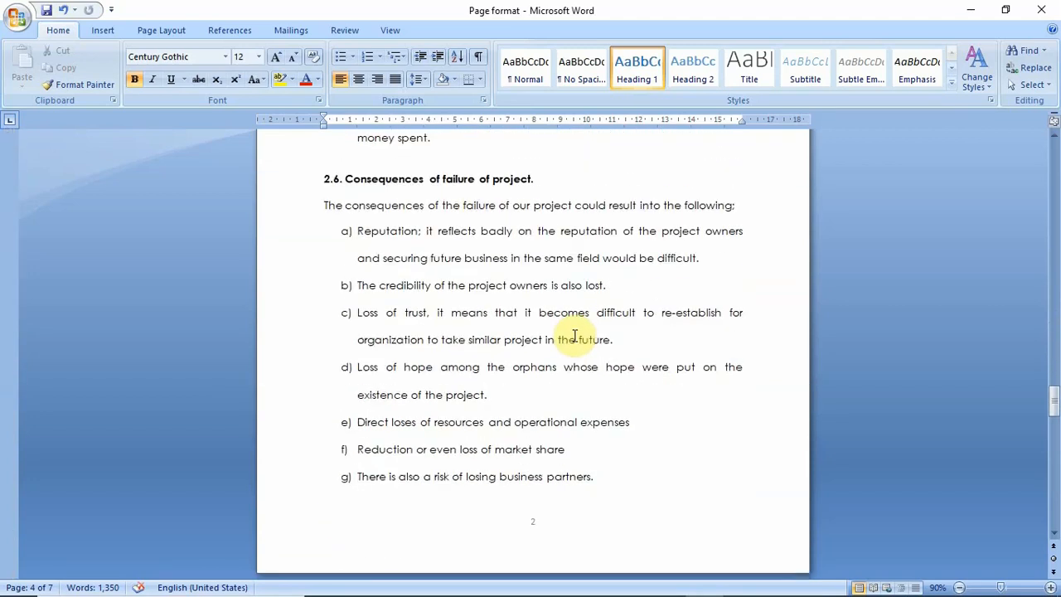
scroll(567, 420, down, 20)
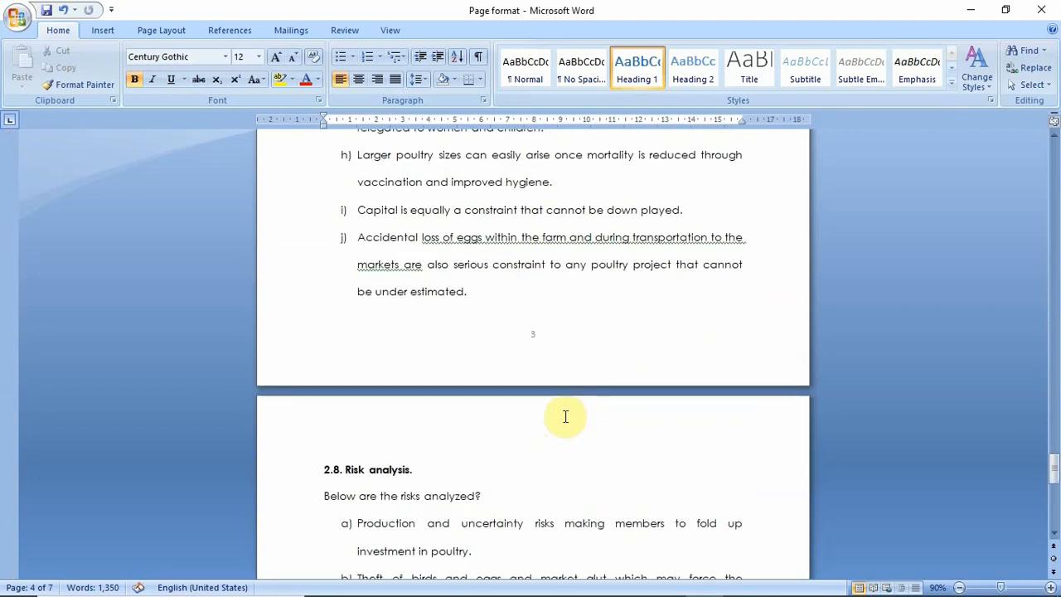
scroll(566, 396, down, 9)
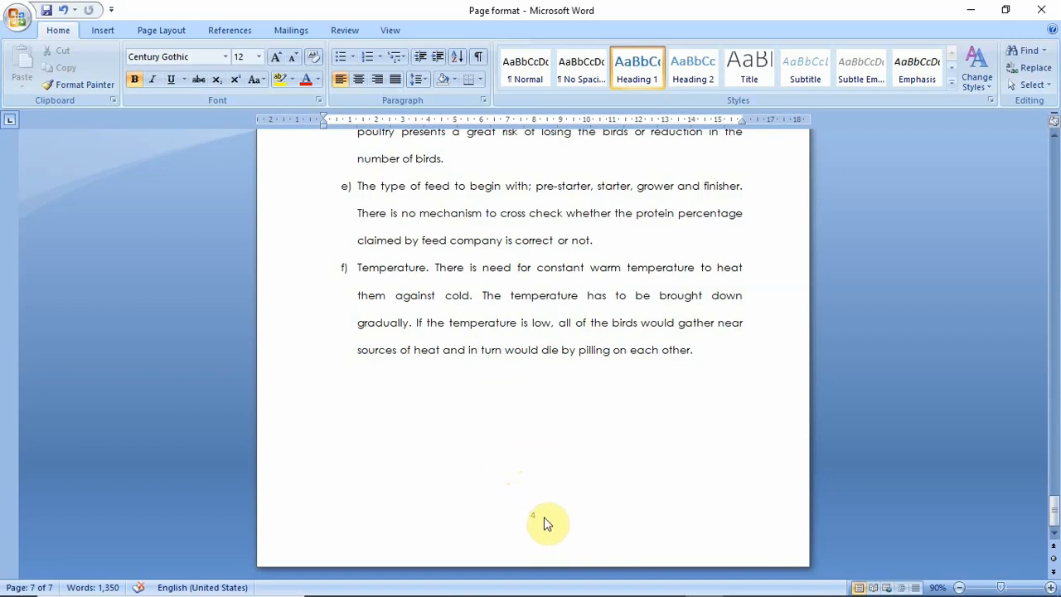
scroll(570, 385, up, 5)
scroll(570, 385, up, 7)
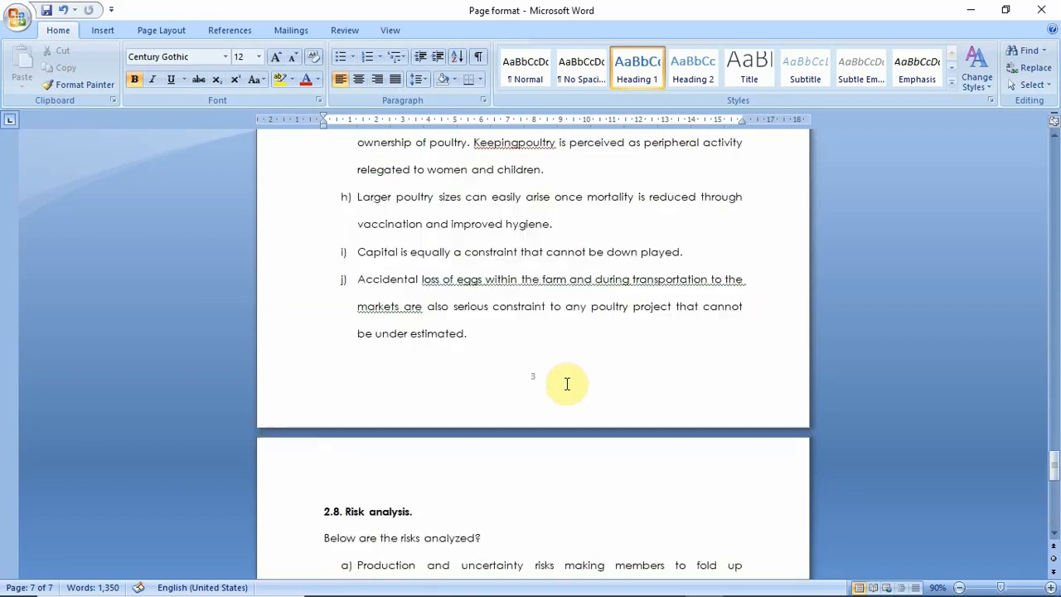
scroll(558, 381, up, 20)
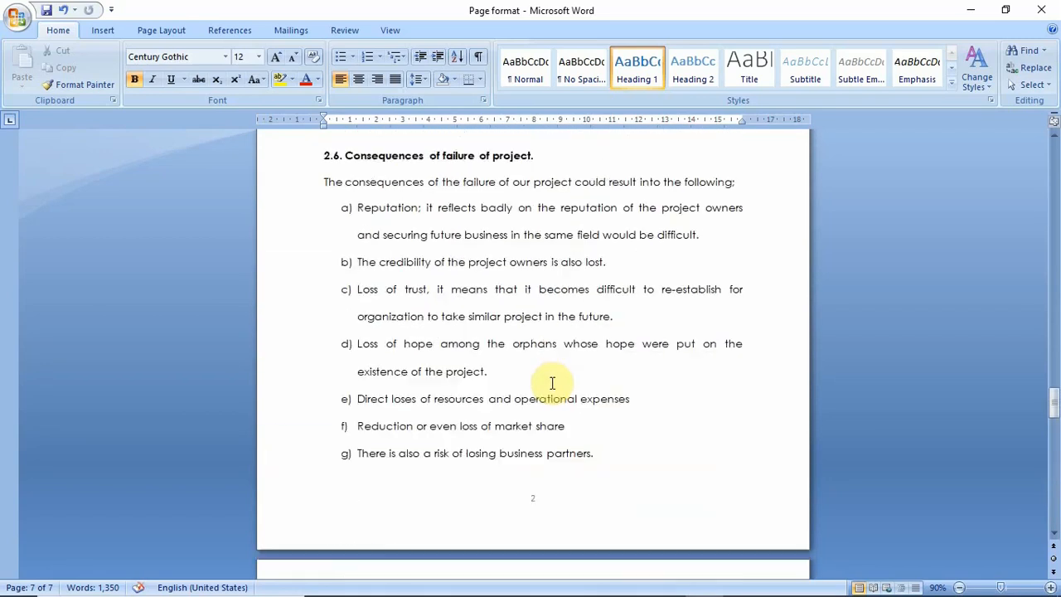
Change the section 2 footer page number format to a, b, c, … starting at a, and close header and footer editing
double_click(535, 231)
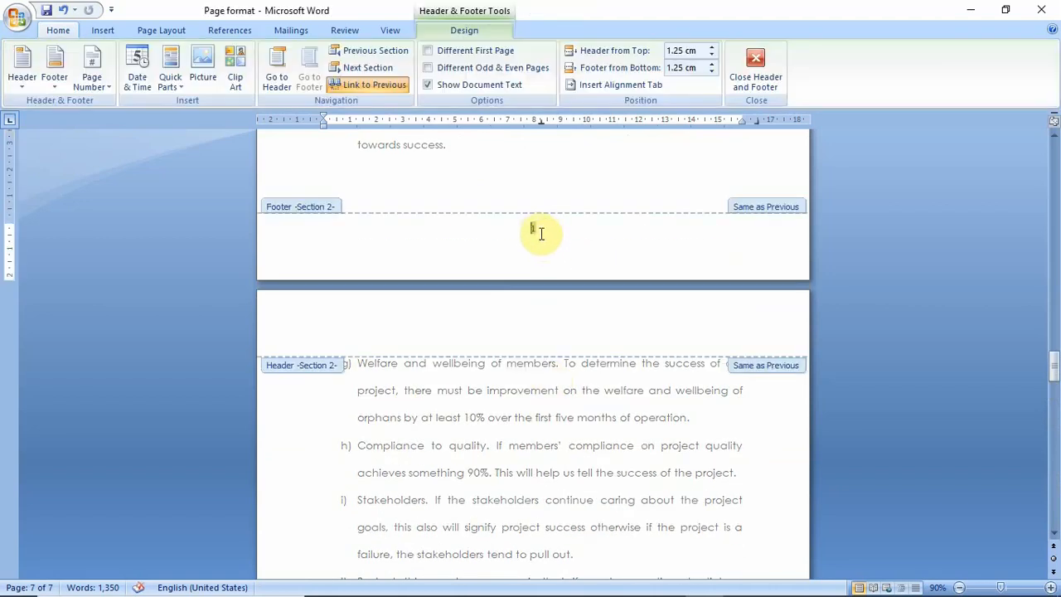
click(104, 87)
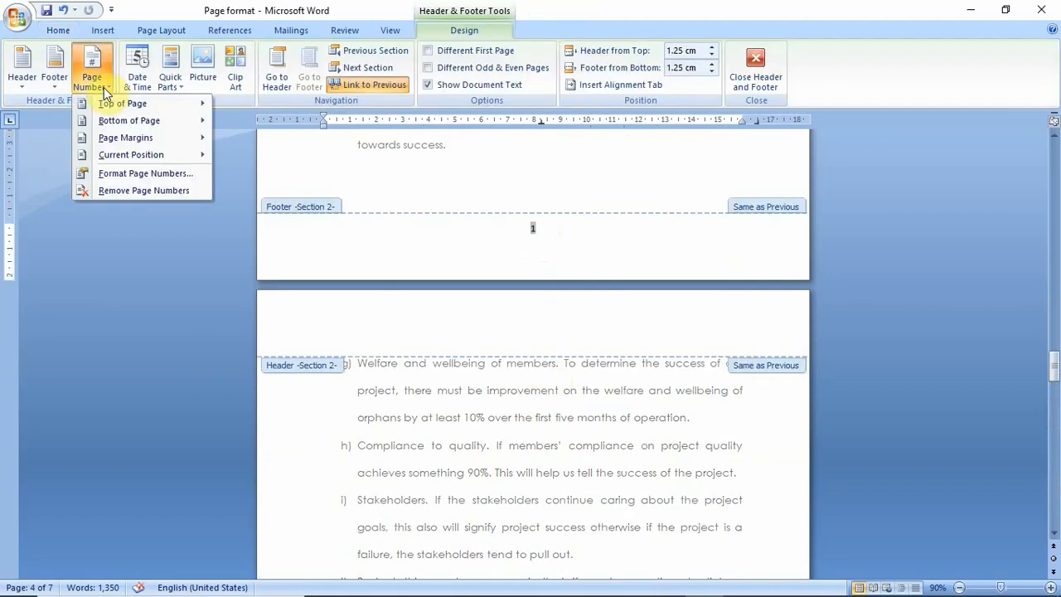
click(124, 174)
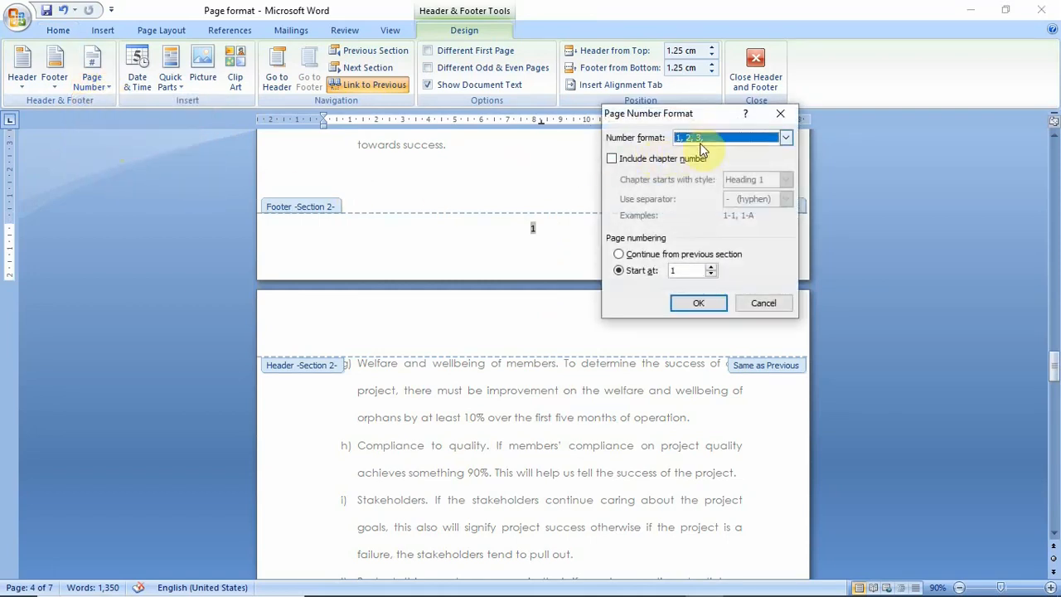
click(786, 137)
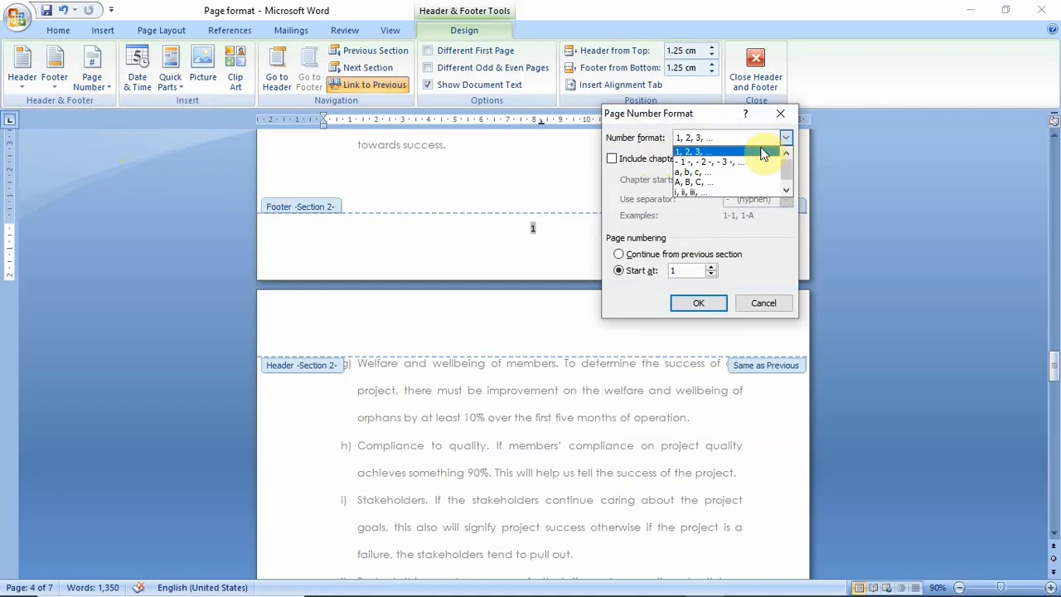
click(708, 172)
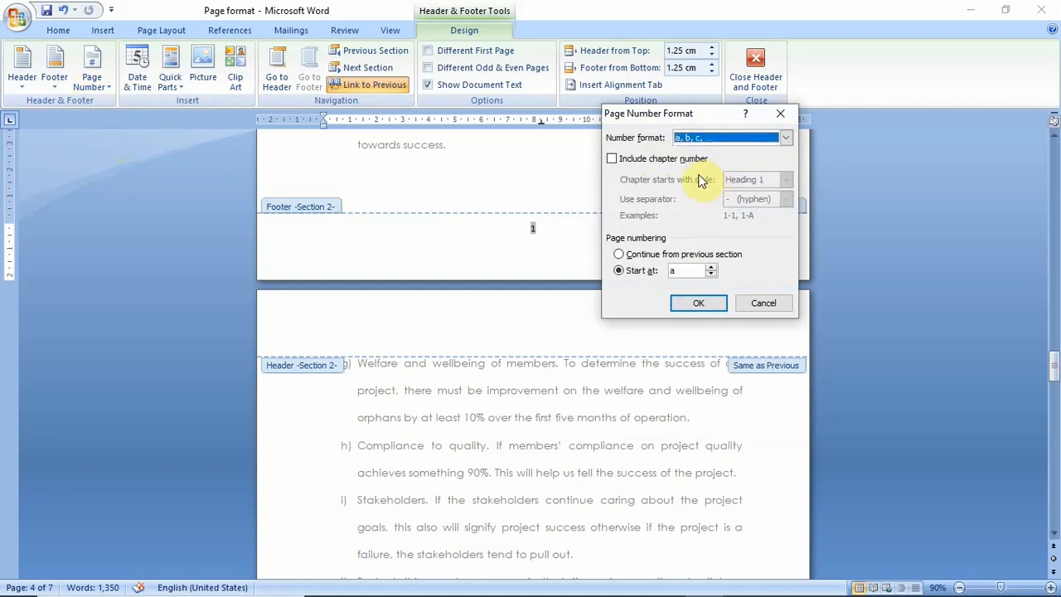
click(699, 303)
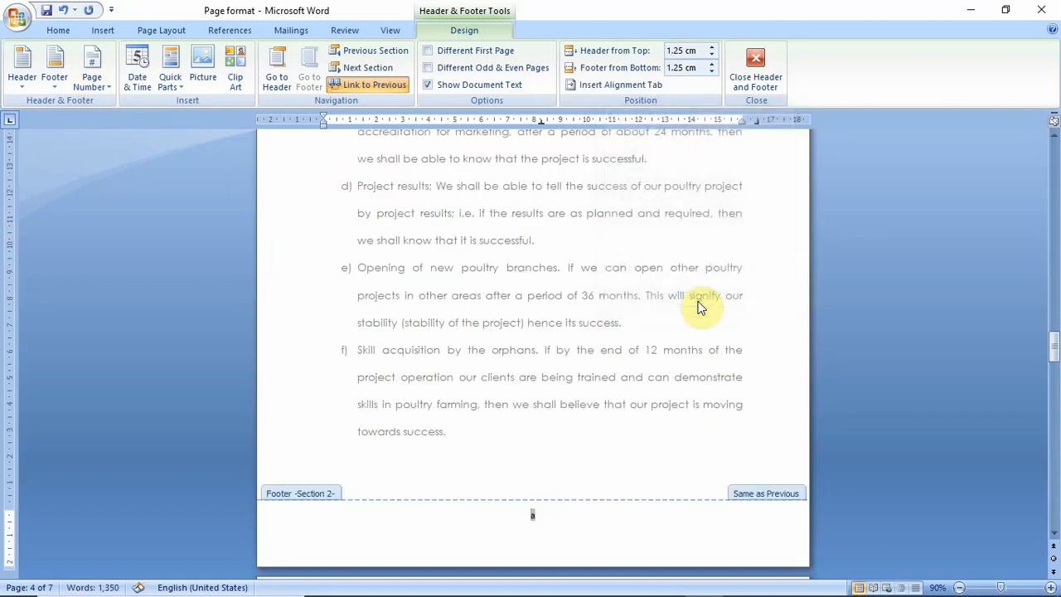
double_click(616, 289)
Examine the lettered page numbers in section 2 against the Roman numerals before the section break, down to the document's last page
scroll(611, 286, down, 5)
scroll(612, 286, down, 1)
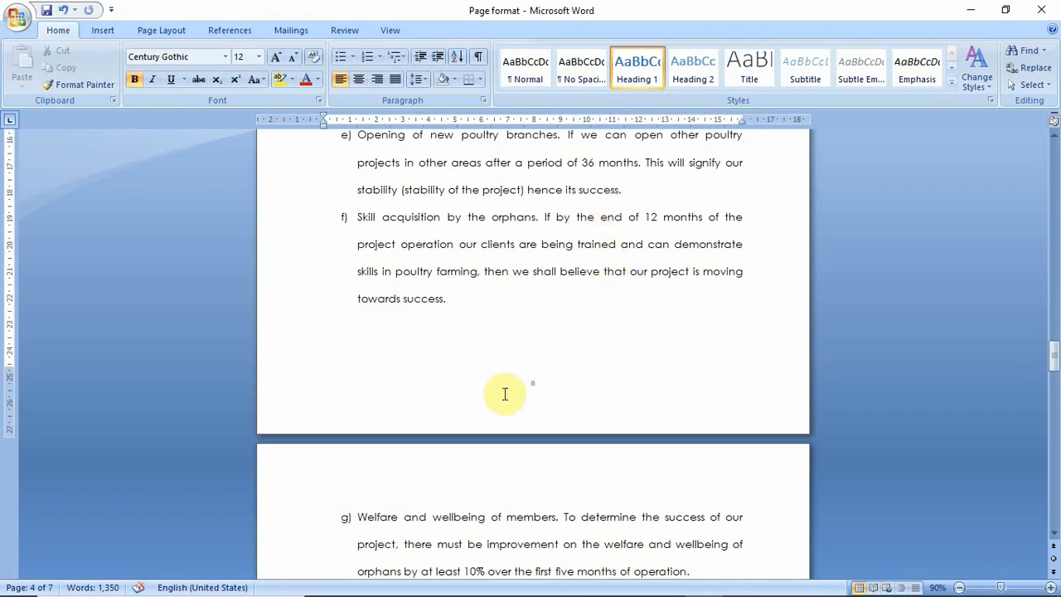
scroll(613, 271, up, 5)
scroll(599, 270, up, 4)
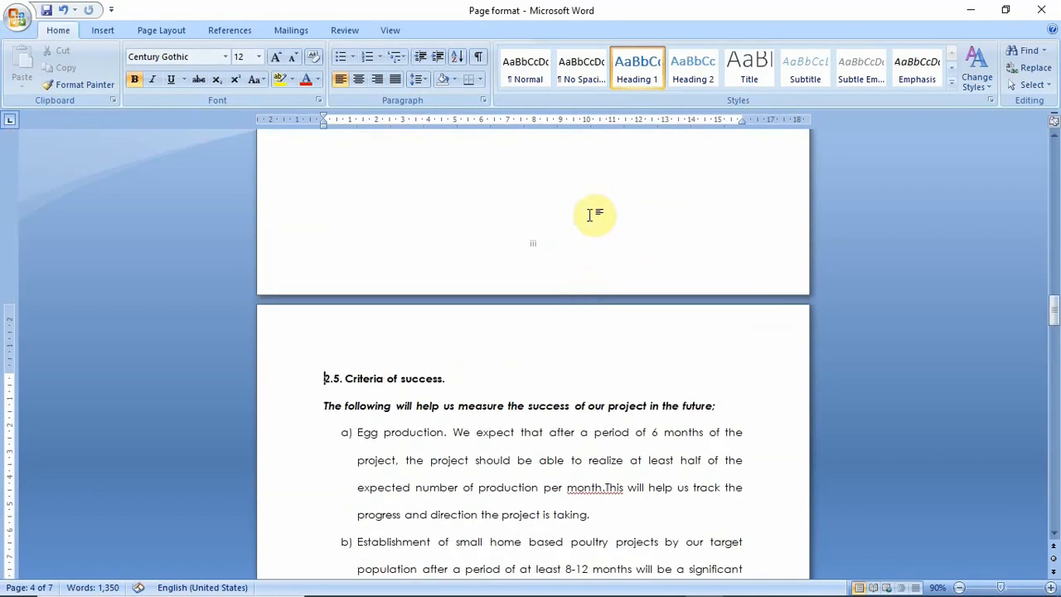
scroll(538, 265, up, 1)
scroll(572, 212, up, 10)
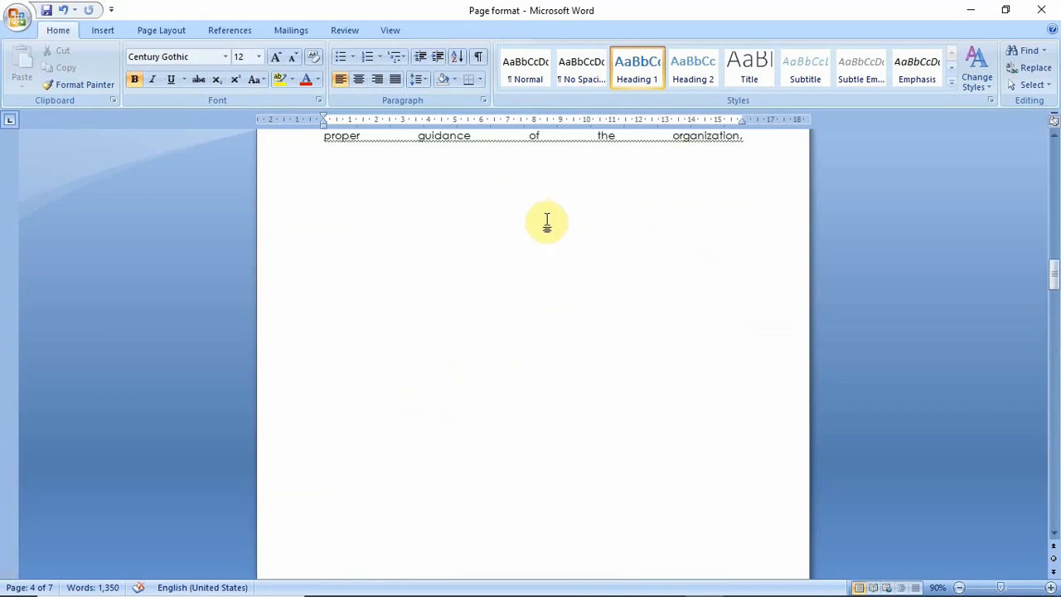
scroll(564, 241, down, 15)
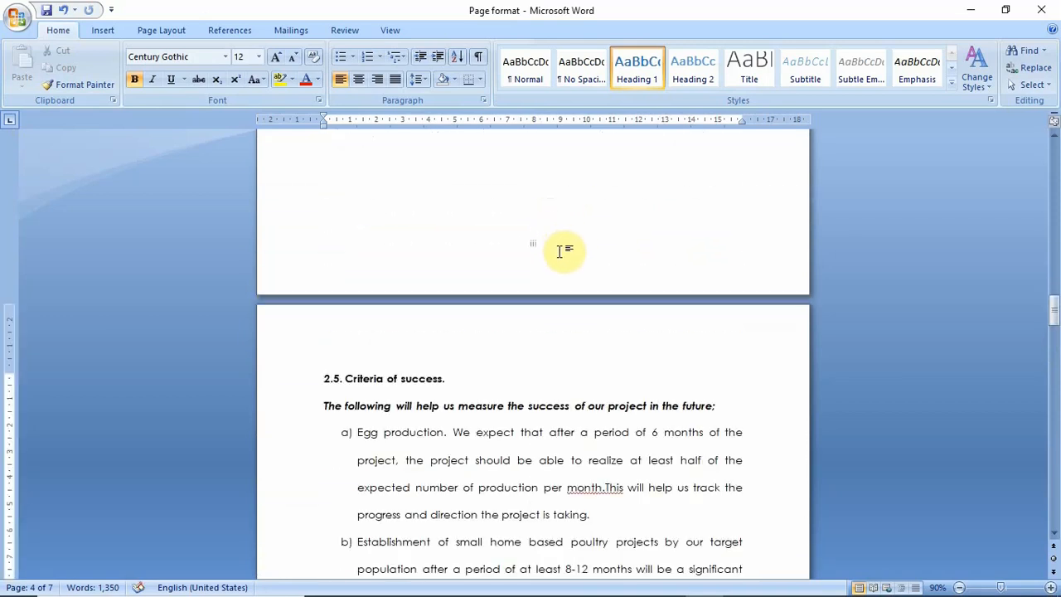
scroll(563, 281, down, 20)
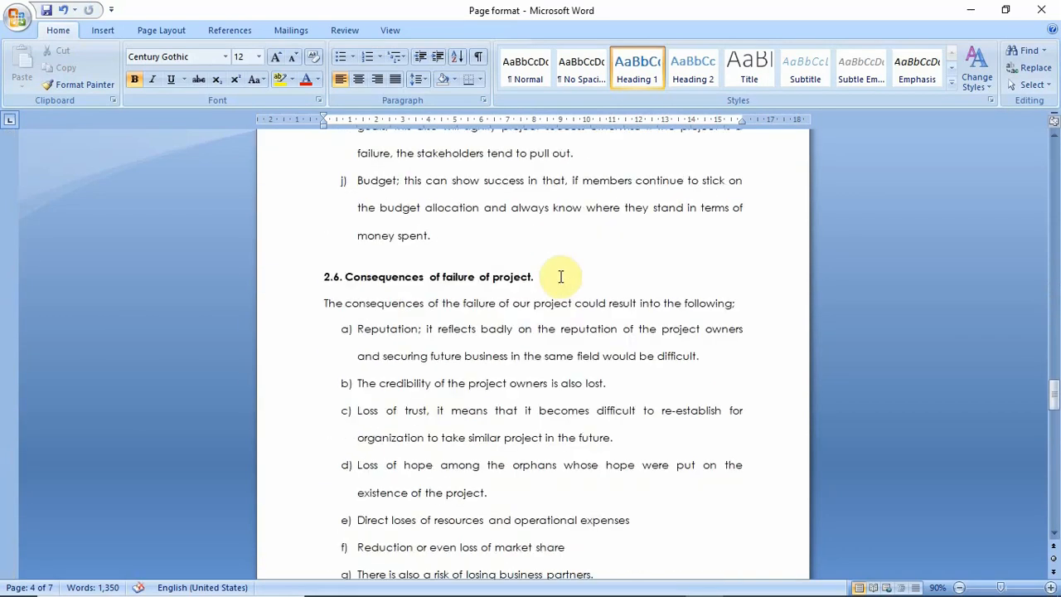
scroll(557, 300, down, 15)
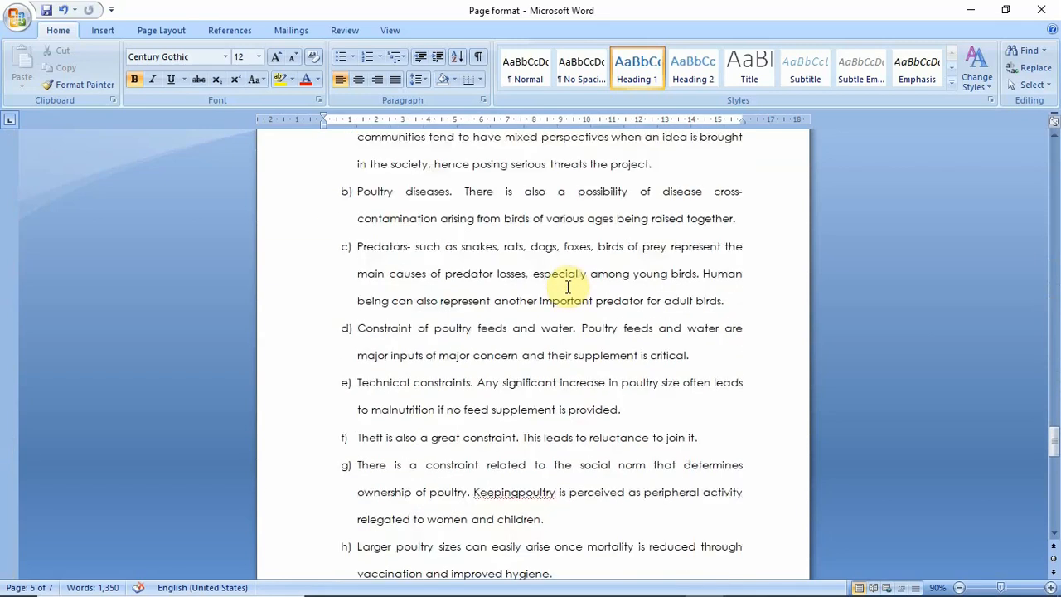
scroll(571, 285, down, 15)
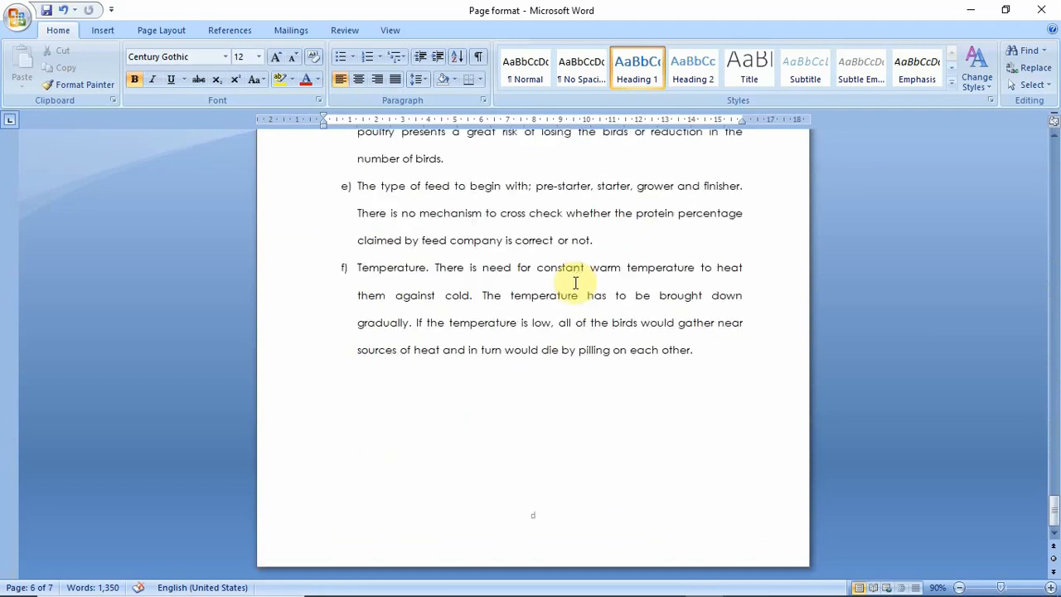